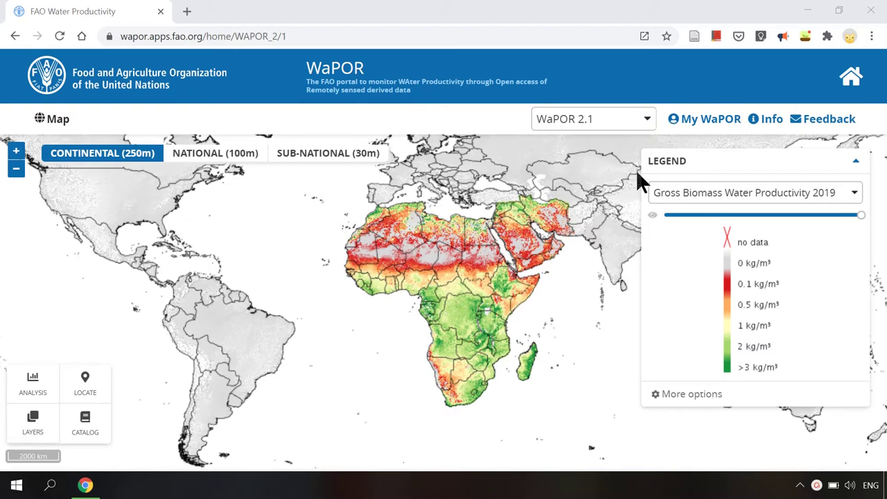
# Step: Open the WaPOR v2.1 info dialog to reach the GIS Manager API Swagger page
pyautogui.click(767, 119)
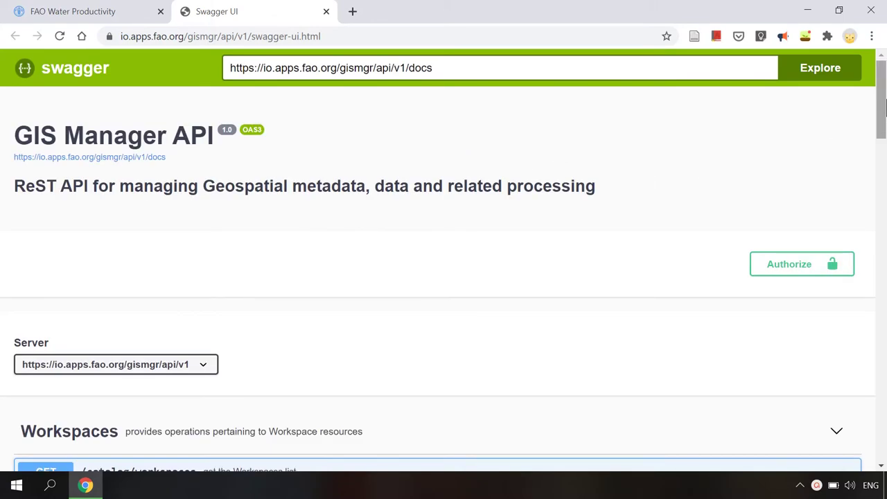
# Step: Put GET /catalog/workspaces in try-it-out mode with overview true and paged false
pyautogui.moveTo(885, 97); pyautogui.dragTo(885, 159)
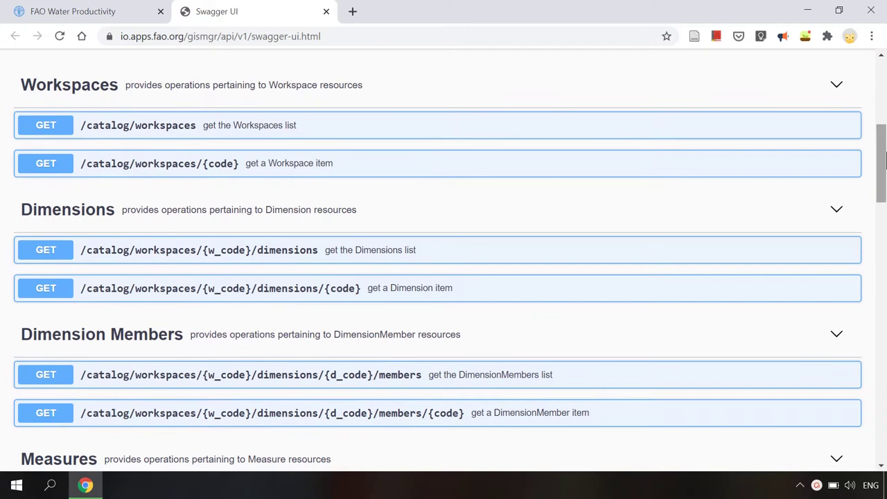
pyautogui.click(301, 138)
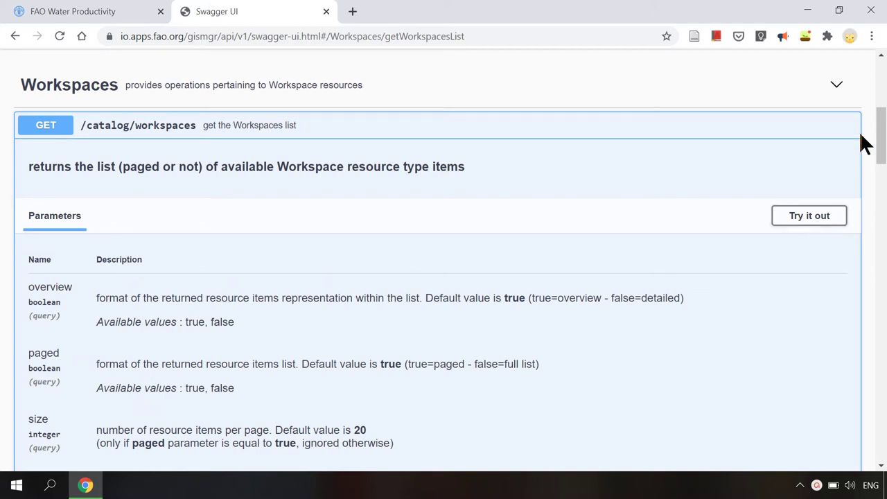
pyautogui.moveTo(885, 142); pyautogui.dragTo(885, 142)
pyautogui.click(785, 201)
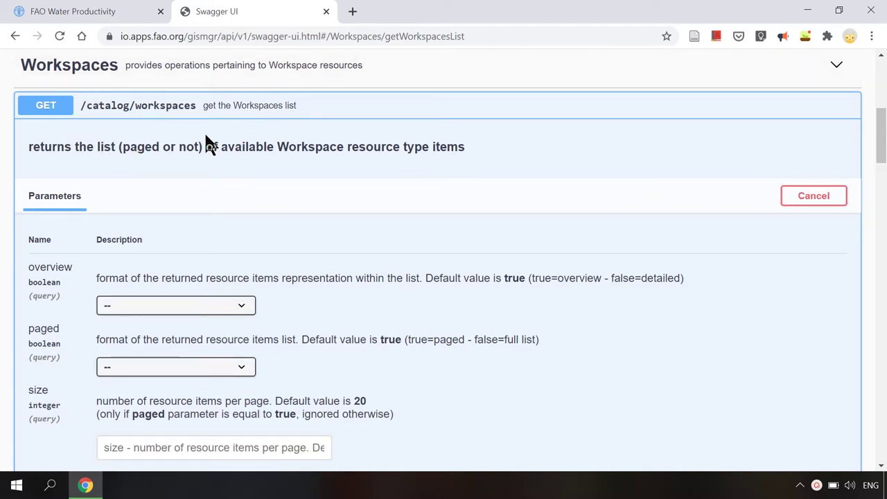
pyautogui.click(138, 309)
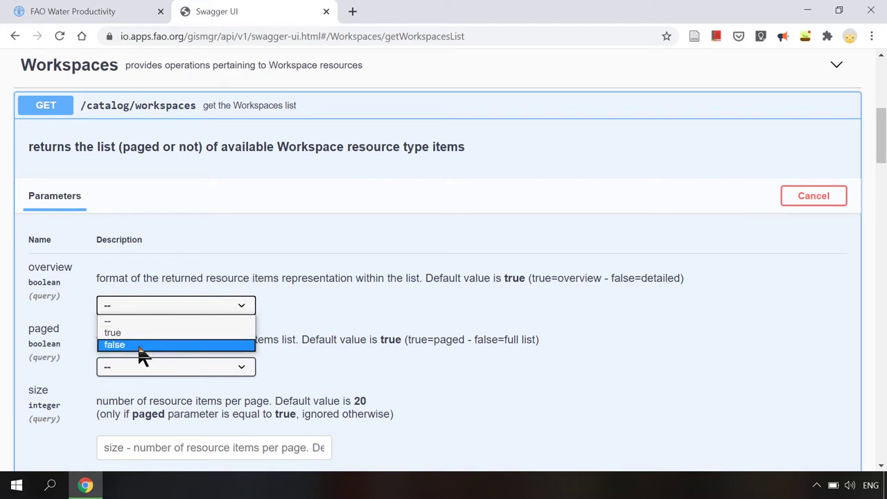
pyautogui.click(147, 334)
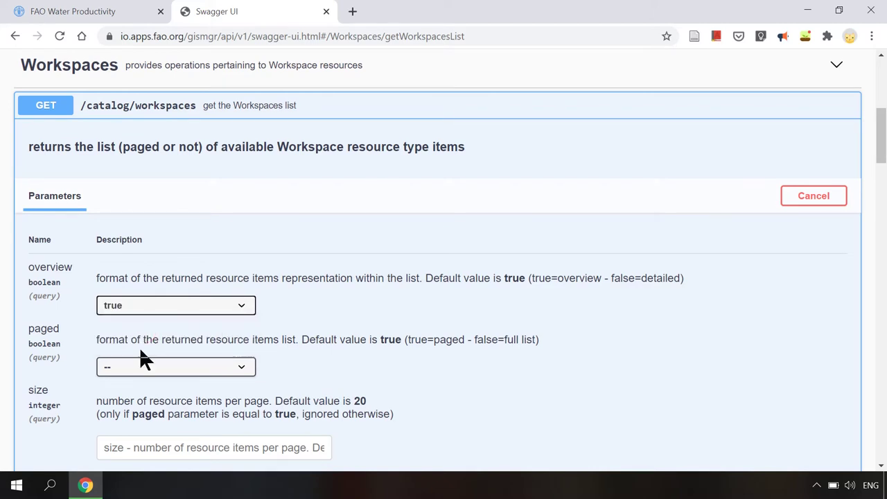
pyautogui.click(142, 367)
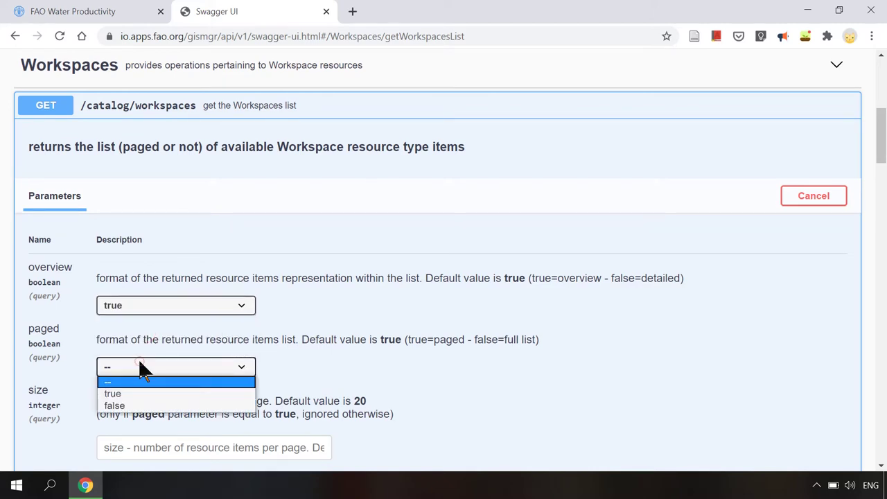
pyautogui.click(130, 410)
pyautogui.moveTo(882, 119); pyautogui.dragTo(881, 155)
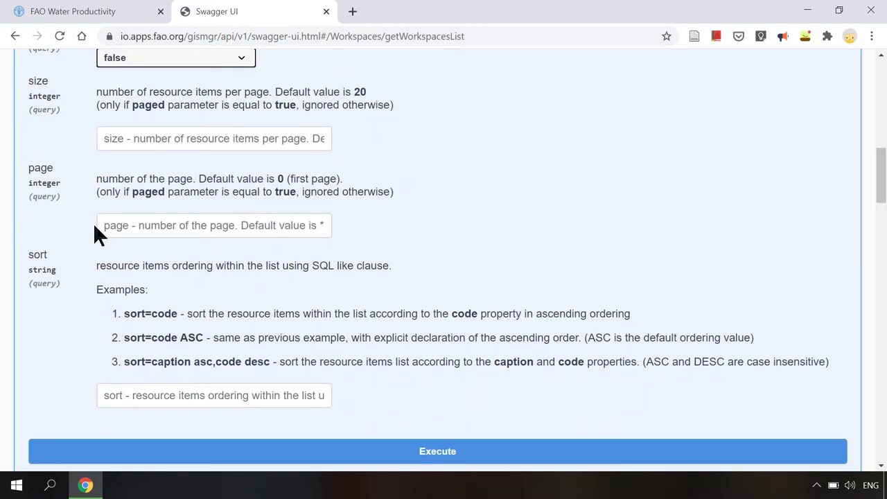
pyautogui.scroll(-3, 135, 322)
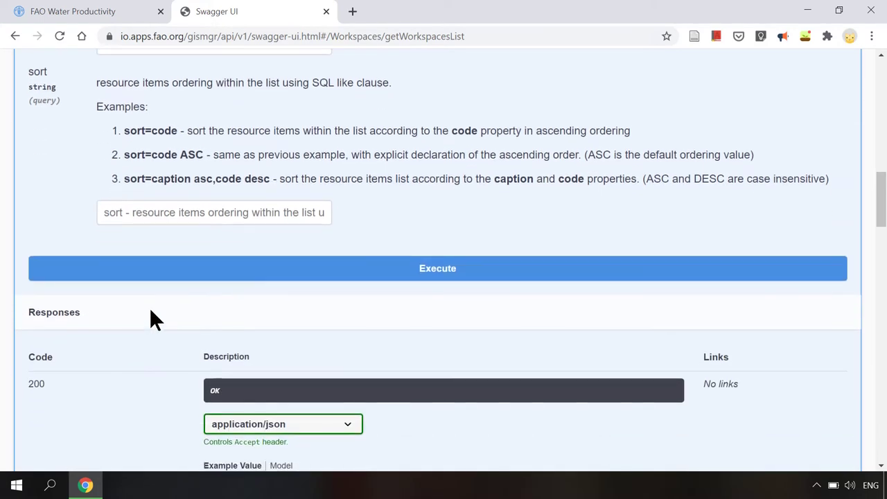
# Step: Send the workspaces request and select its full Request URL
pyautogui.click(292, 268)
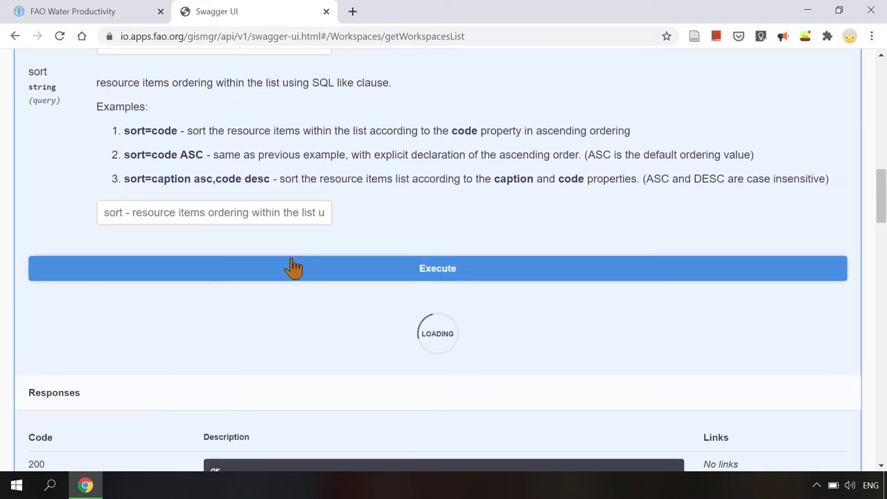
pyautogui.scroll(-3, 235, 365)
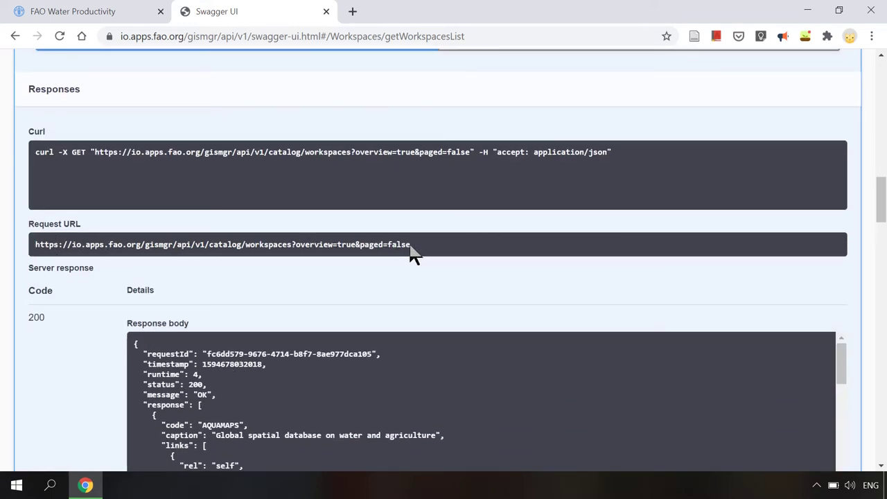
pyautogui.moveTo(411, 246); pyautogui.dragTo(36, 251)
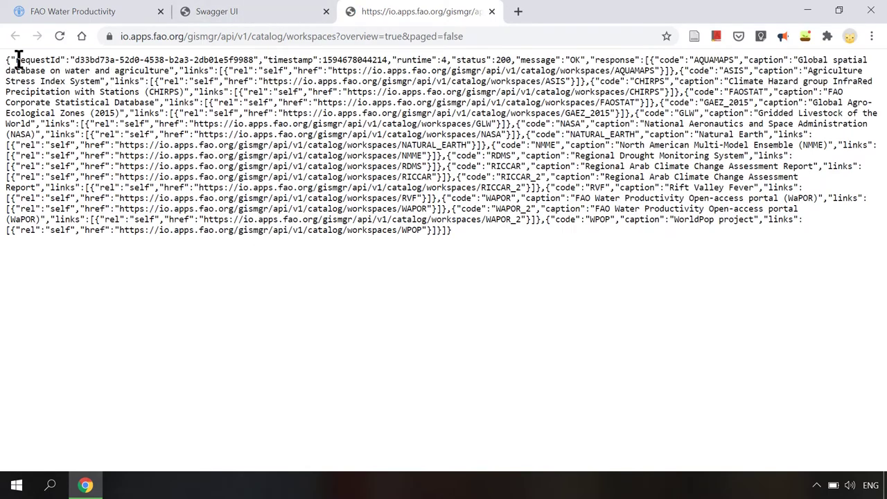
# Step: Back in the documentation tab, highlight the WAPOR_2 workspace code in the response
pyautogui.click(265, 11)
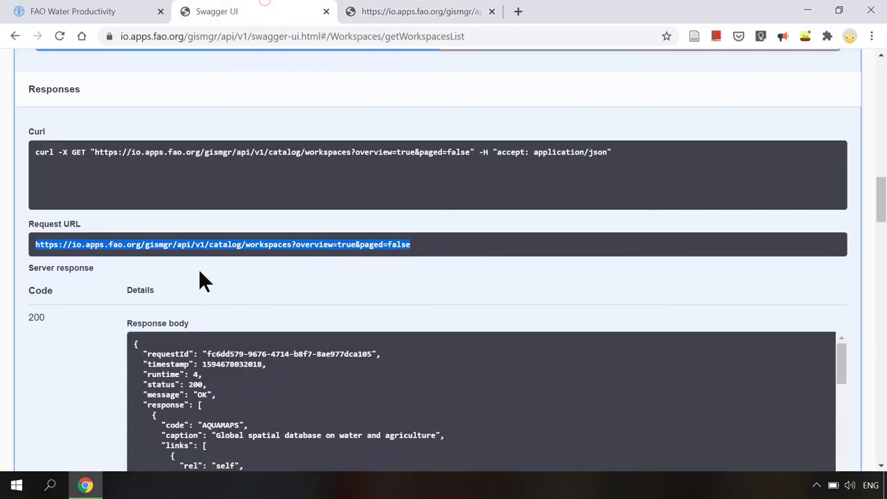
pyautogui.scroll(-5, 199, 280)
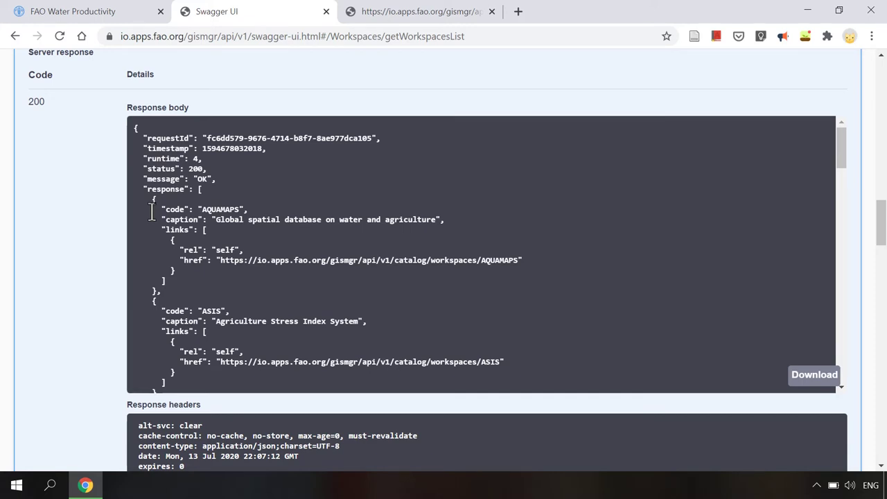
pyautogui.moveTo(839, 148); pyautogui.dragTo(838, 356)
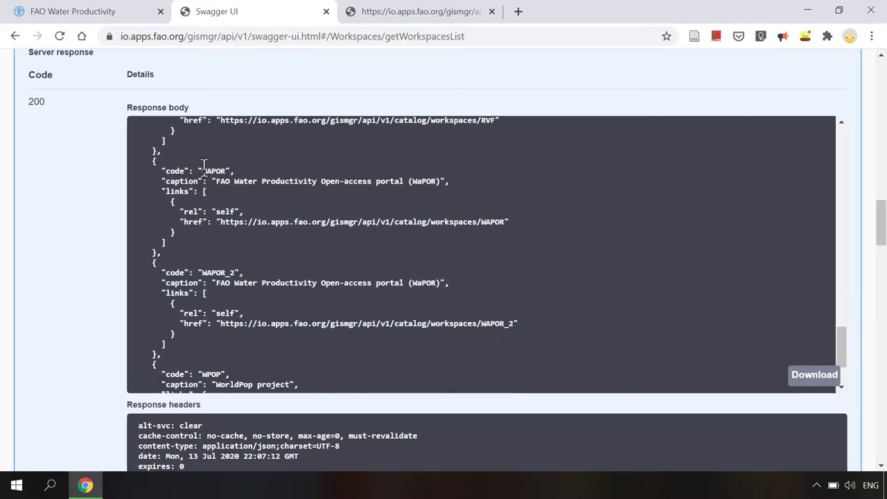
pyautogui.moveTo(201, 171); pyautogui.dragTo(227, 171)
pyautogui.moveTo(201, 272); pyautogui.dragTo(236, 270)
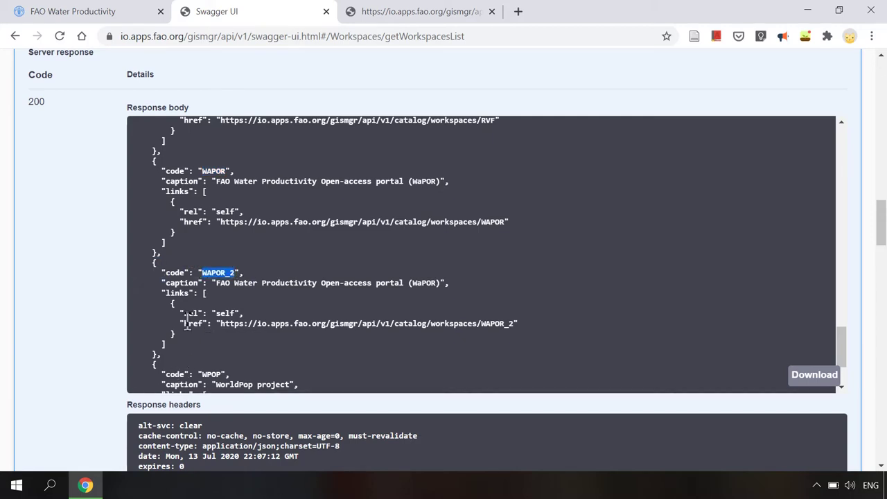
pyautogui.click(878, 212)
pyautogui.moveTo(877, 212); pyautogui.dragTo(882, 323)
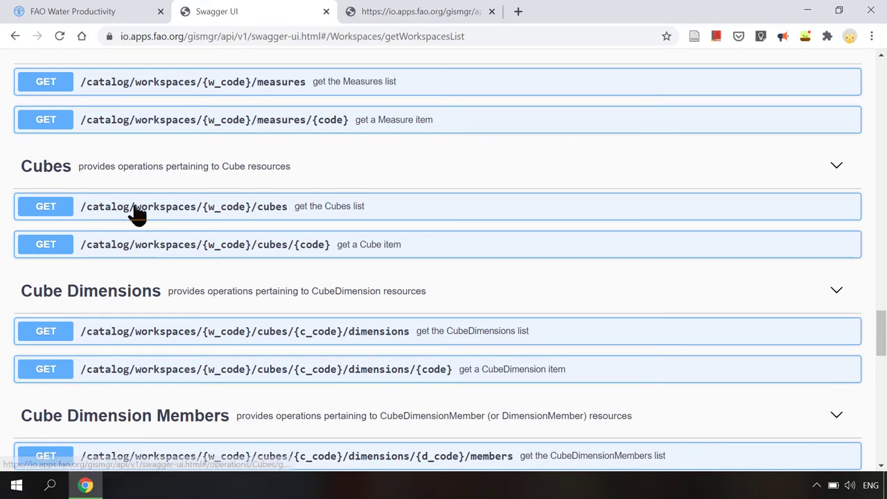
# Step: Expand GET cubes in try-it-out mode and set w_code to WAPOR_2
pyautogui.click(239, 208)
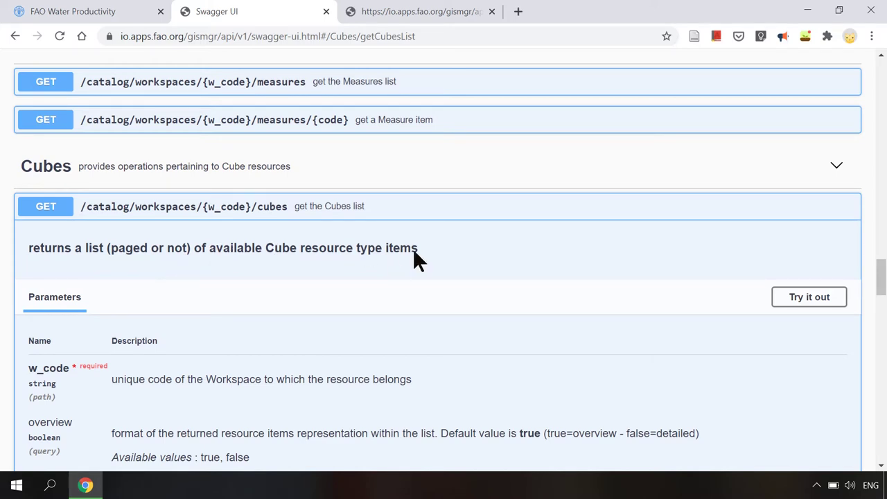
pyautogui.click(801, 300)
pyautogui.click(286, 417)
pyautogui.write('_2')
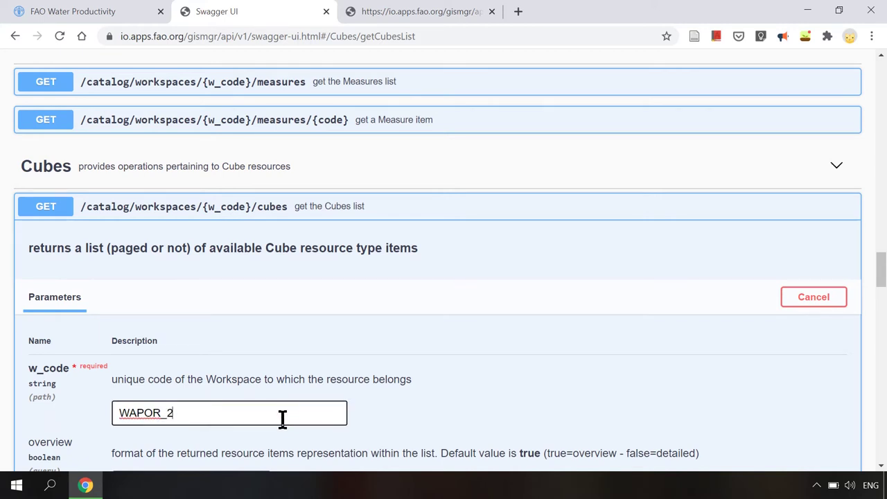
pyautogui.scroll(-3, 285, 416)
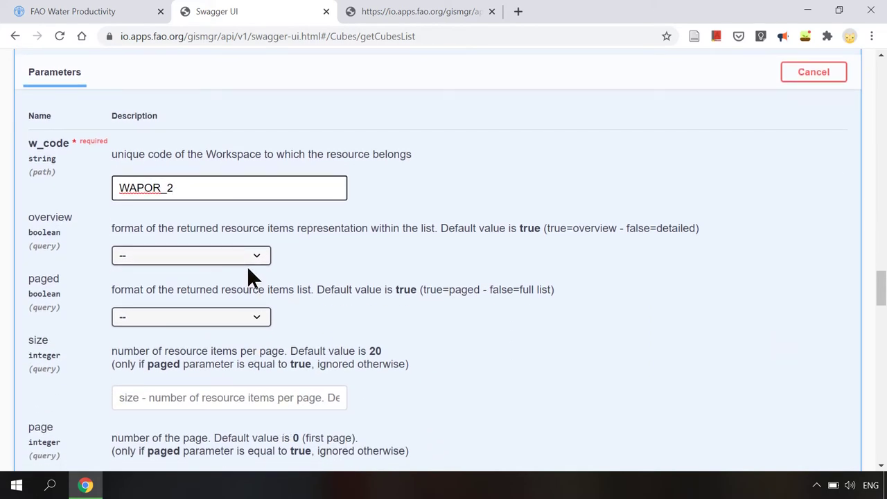
# Step: Set overview to true, paged to false and tags to L2,WATER
pyautogui.click(228, 253)
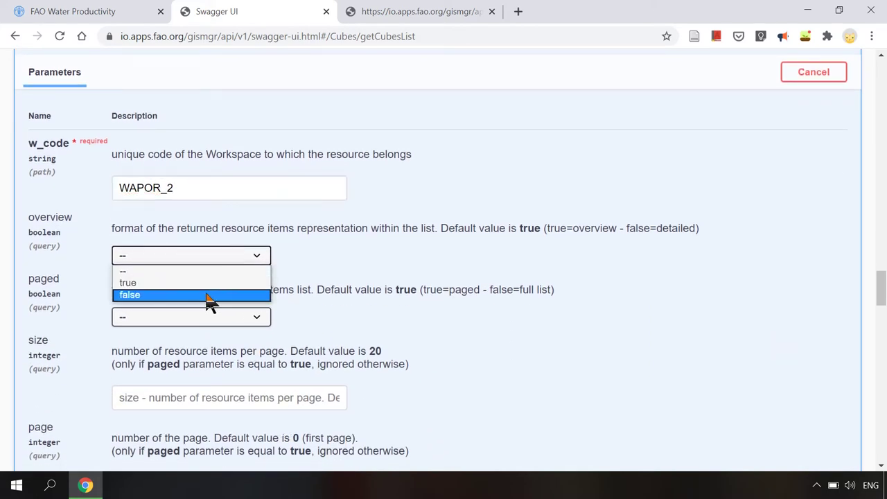
pyautogui.click(206, 282)
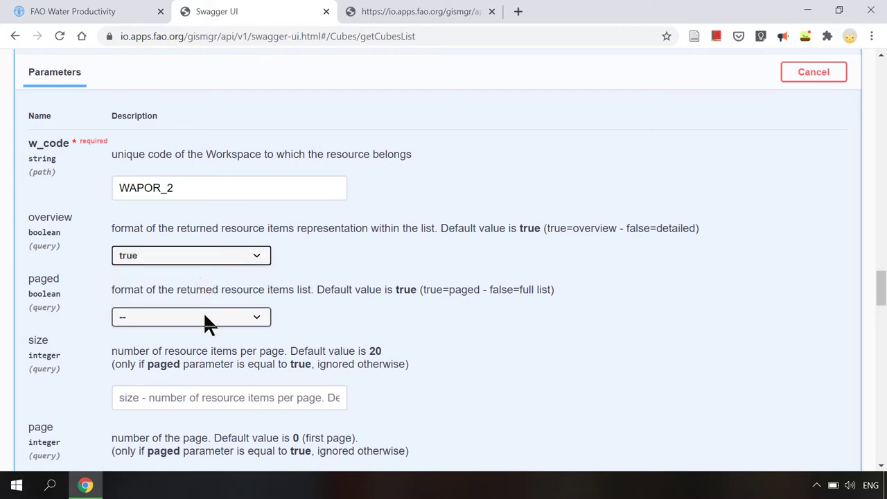
pyautogui.click(204, 316)
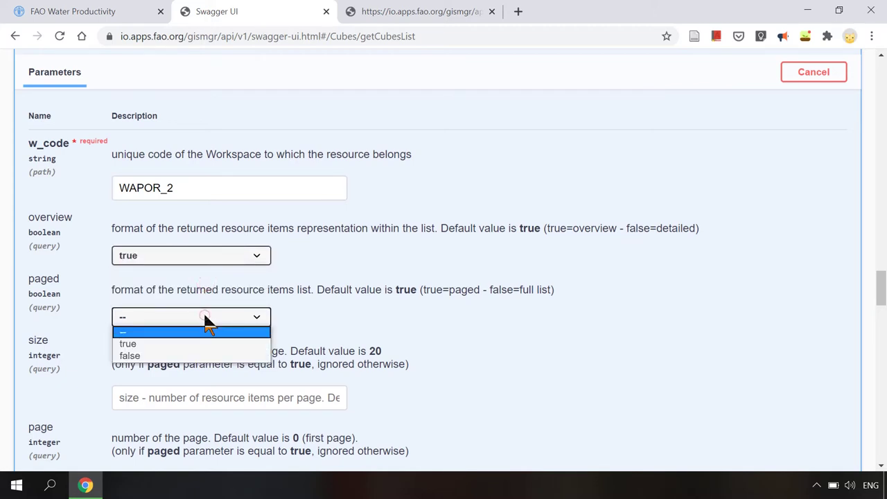
pyautogui.click(194, 356)
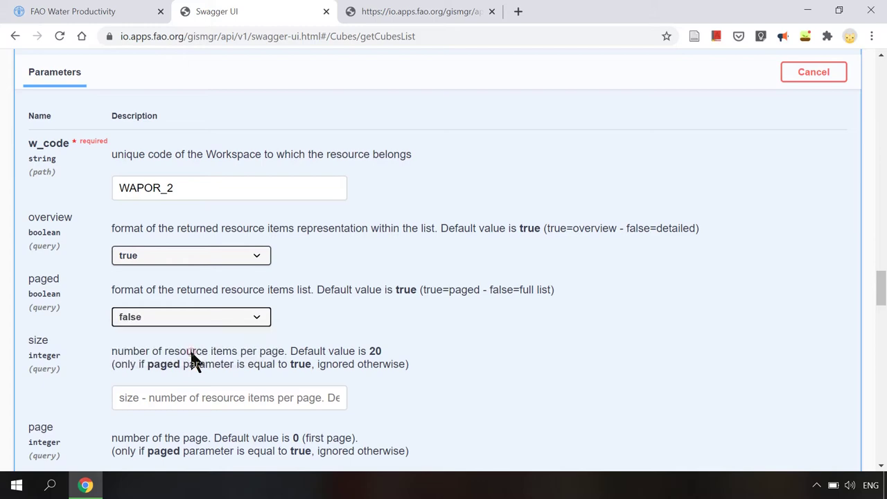
pyautogui.scroll(-1, 192, 367)
pyautogui.scroll(-2, 192, 371)
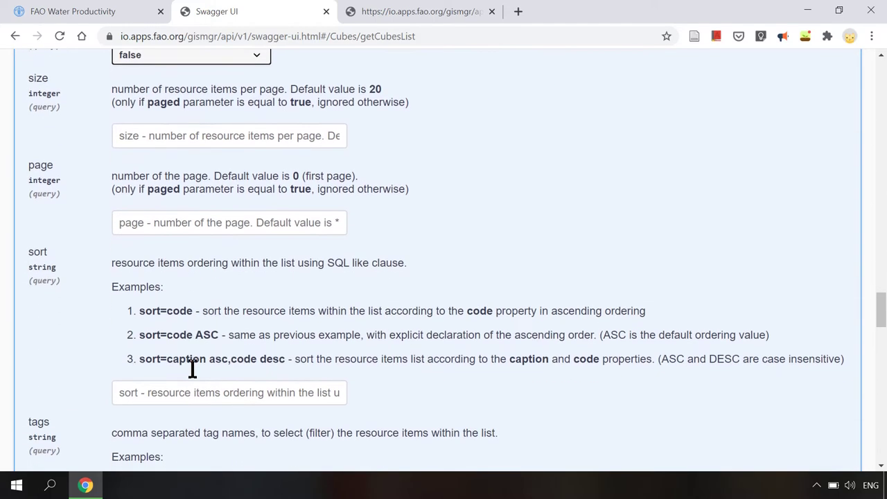
pyautogui.scroll(-2, 193, 371)
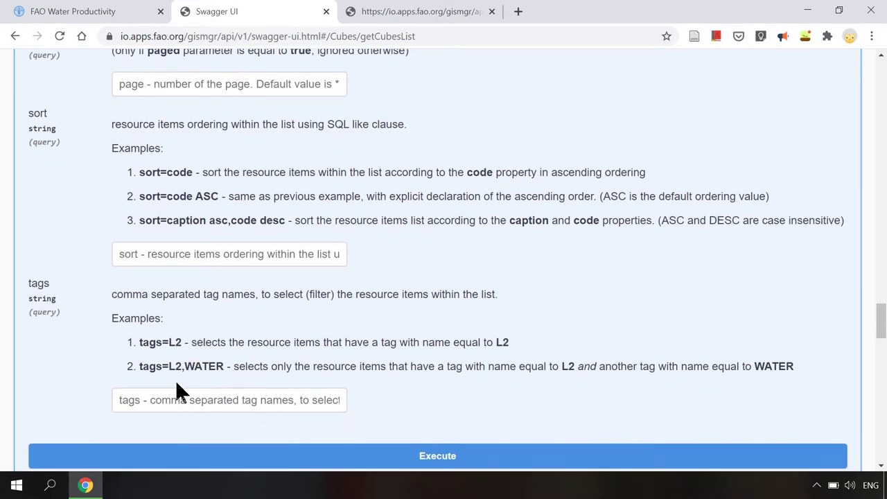
pyautogui.click(170, 402)
pyautogui.write('L')
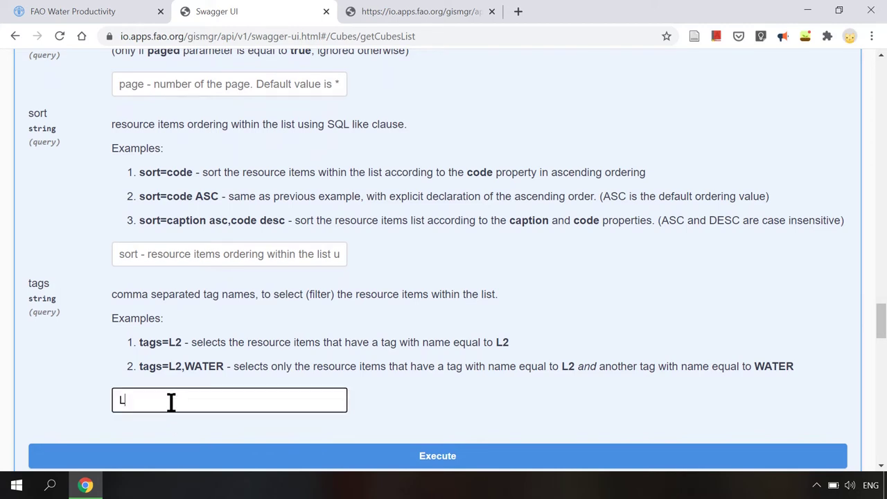
pyautogui.write('2,WATER')
pyautogui.scroll(-4, 172, 402)
# Step: Run the tag-filtered cubes request and highlight the L2_T_A Transpiration (Annual) code
pyautogui.click(293, 196)
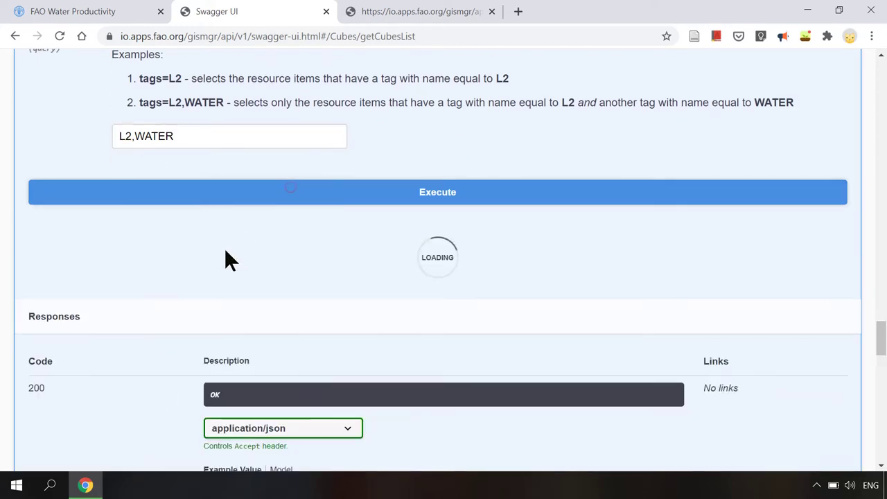
pyautogui.scroll(-4, 199, 320)
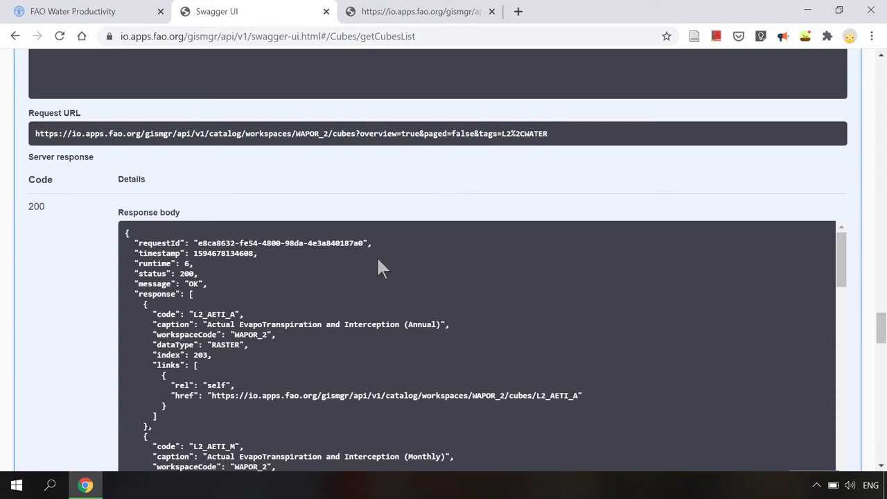
pyautogui.scroll(-3, 376, 300)
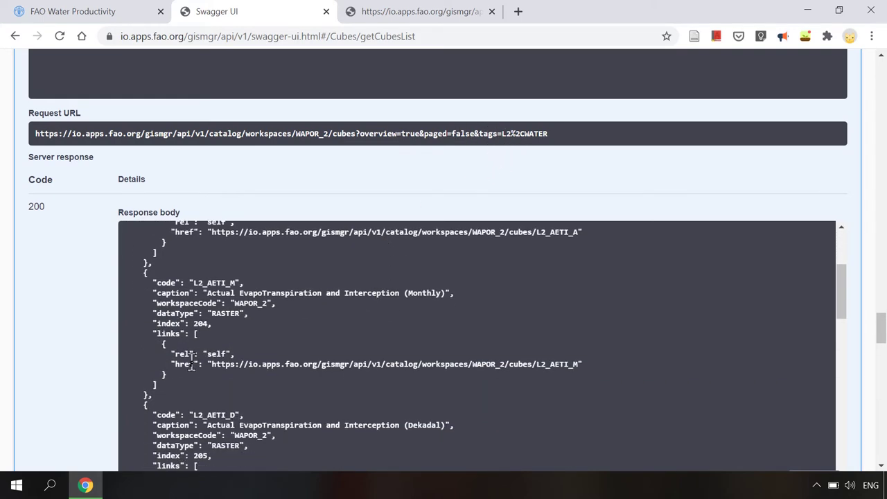
pyautogui.scroll(-5, 191, 365)
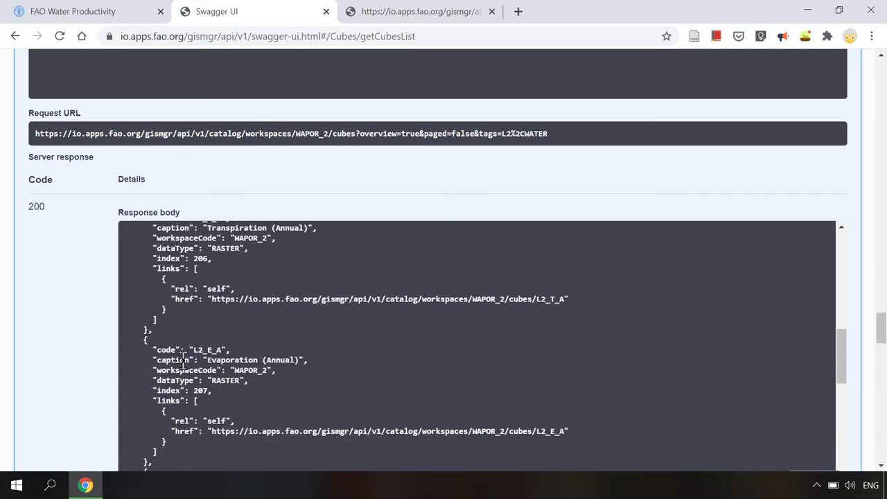
pyautogui.scroll(-3, 182, 358)
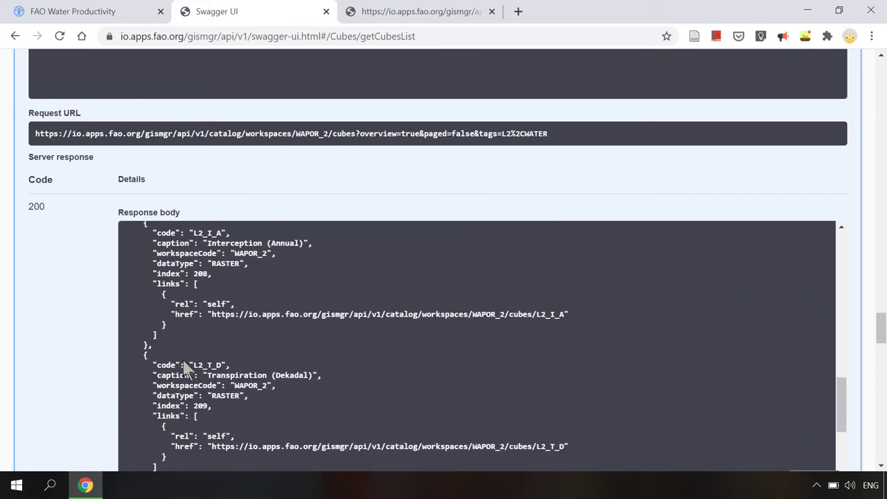
pyautogui.scroll(-4, 184, 360)
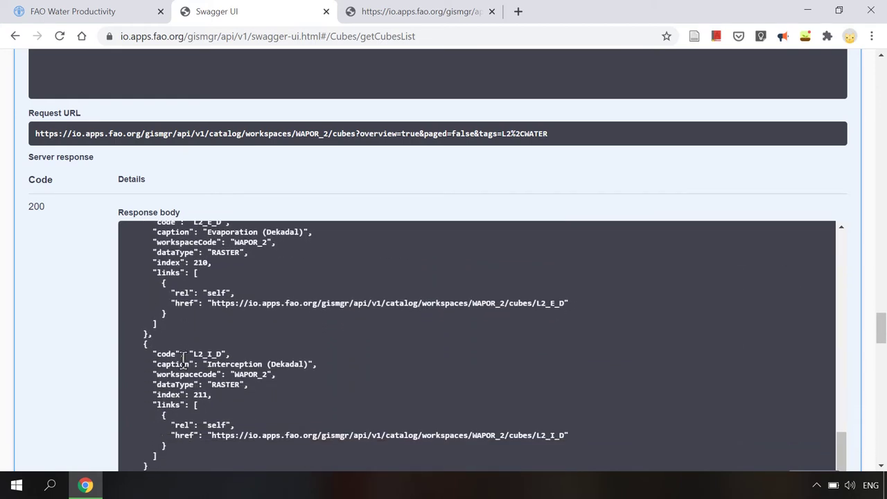
pyautogui.scroll(3, 184, 360)
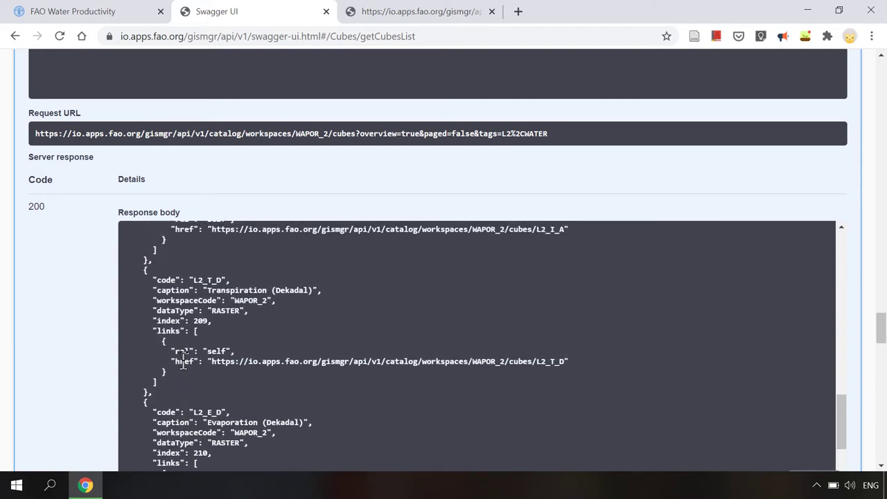
pyautogui.scroll(4, 184, 360)
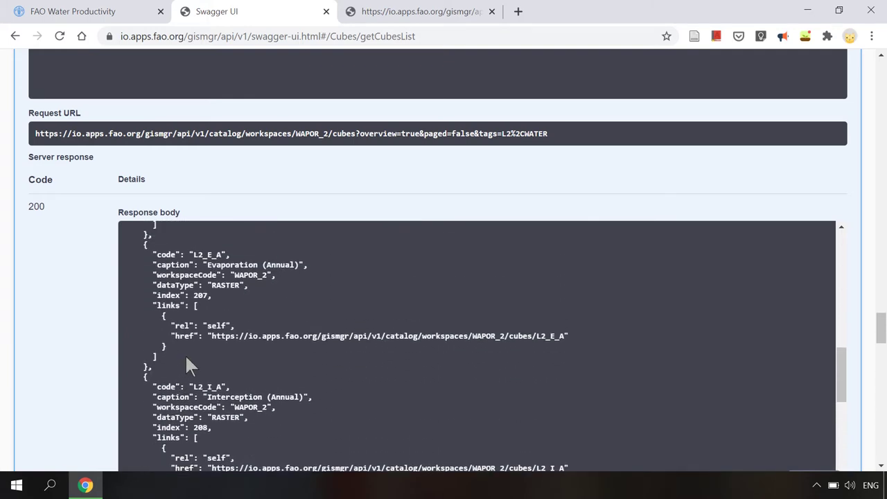
pyautogui.scroll(4, 185, 360)
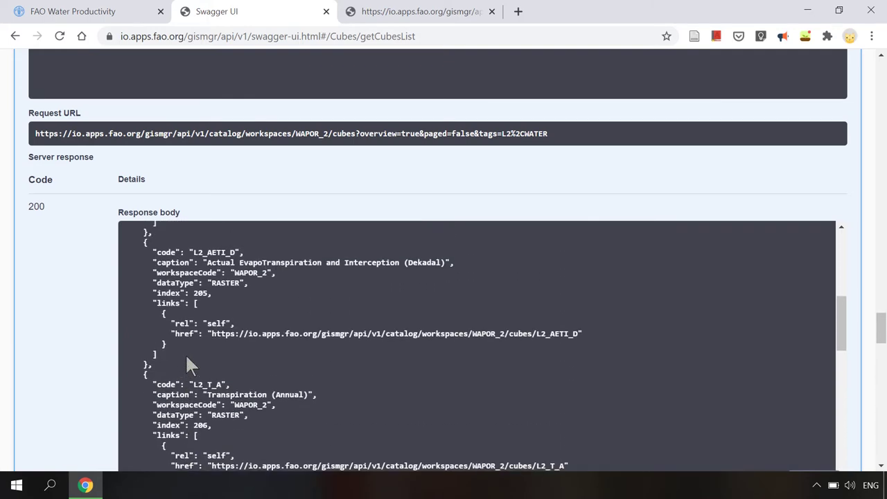
pyautogui.scroll(-1, 186, 356)
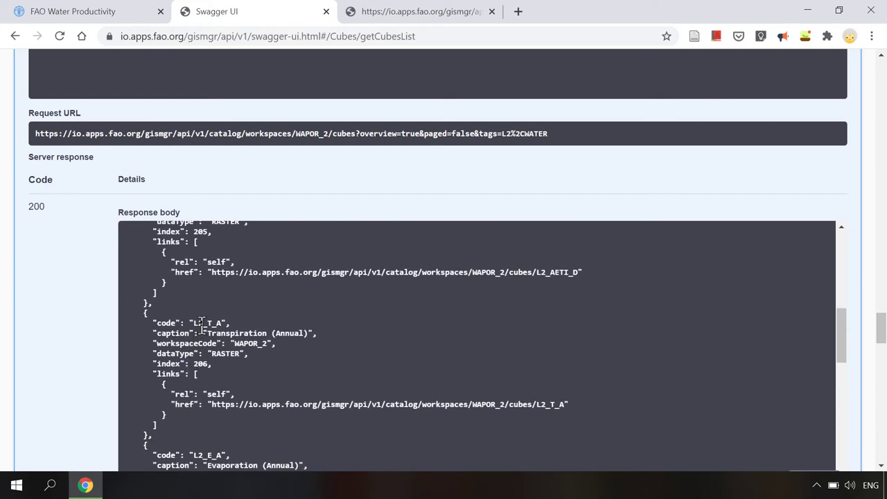
pyautogui.moveTo(193, 322); pyautogui.dragTo(213, 321)
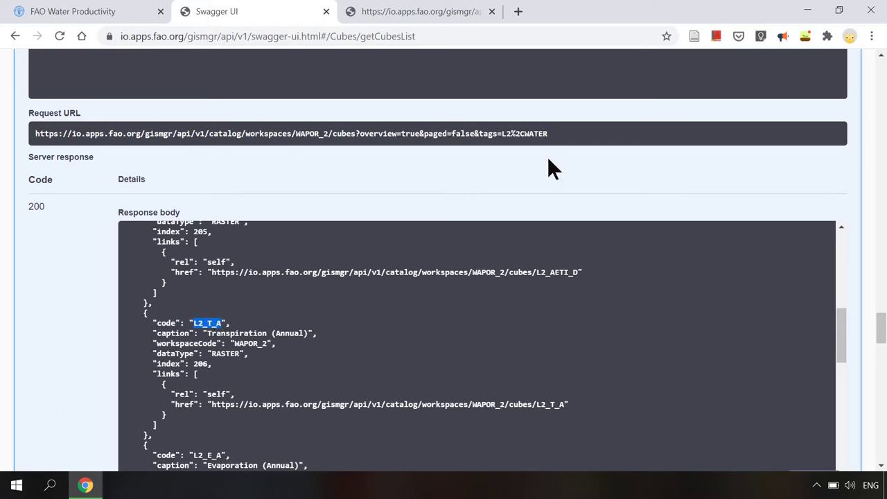
pyautogui.moveTo(882, 327); pyautogui.dragTo(883, 441)
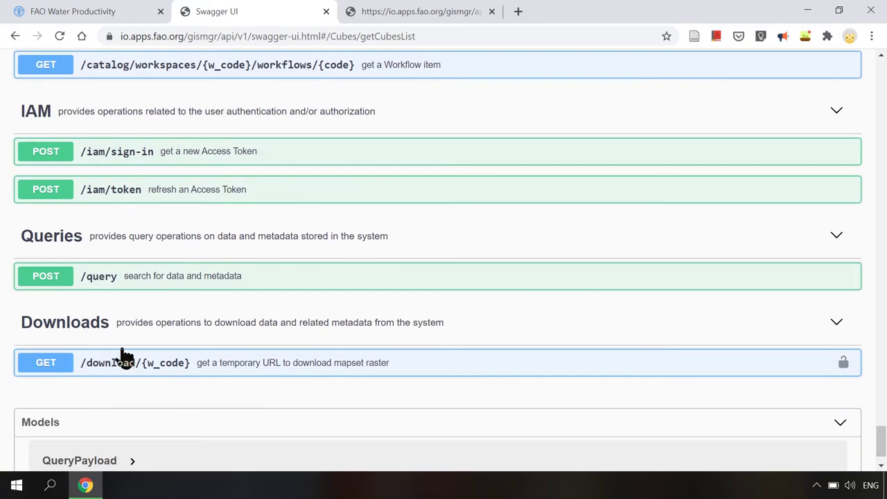
# Step: Expand POST /query to view allowed query types like MDAQuery_Table and CropRaster
pyautogui.click(175, 281)
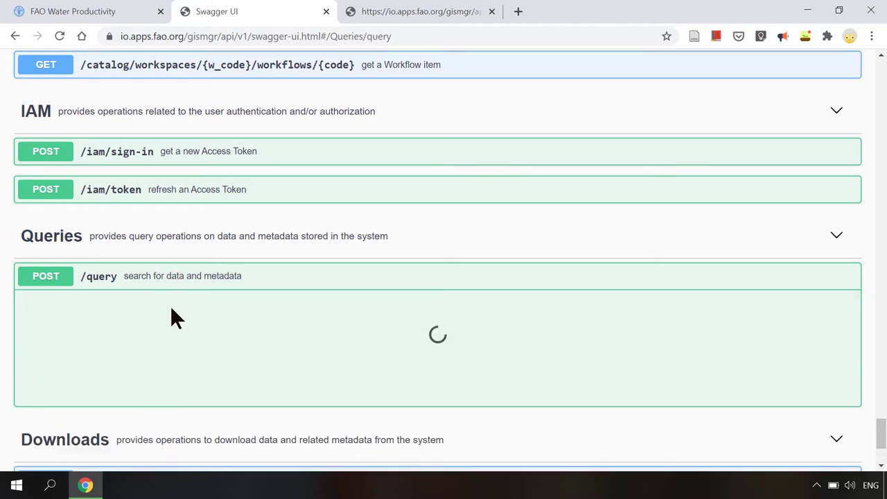
pyautogui.scroll(-4, 172, 319)
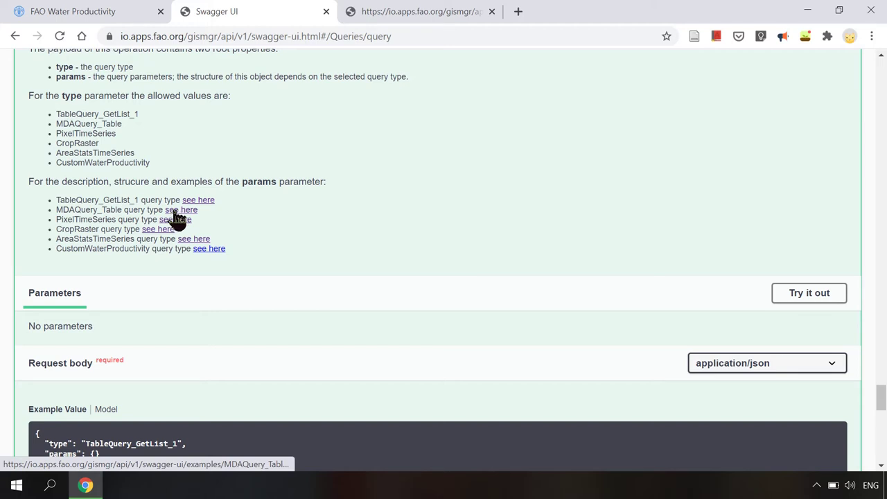
# Step: Open the MDAQuery_Table examples file and select Example 1's complete JSON query
pyautogui.click(175, 211)
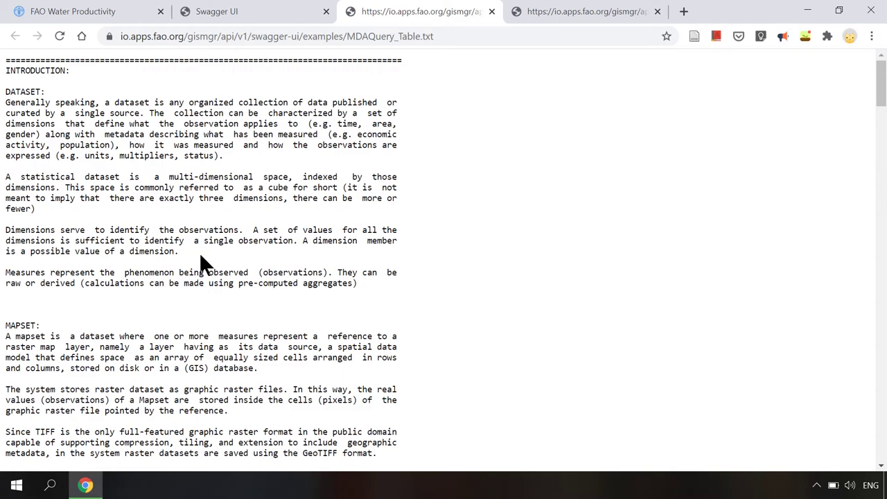
pyautogui.scroll(-3, 200, 255)
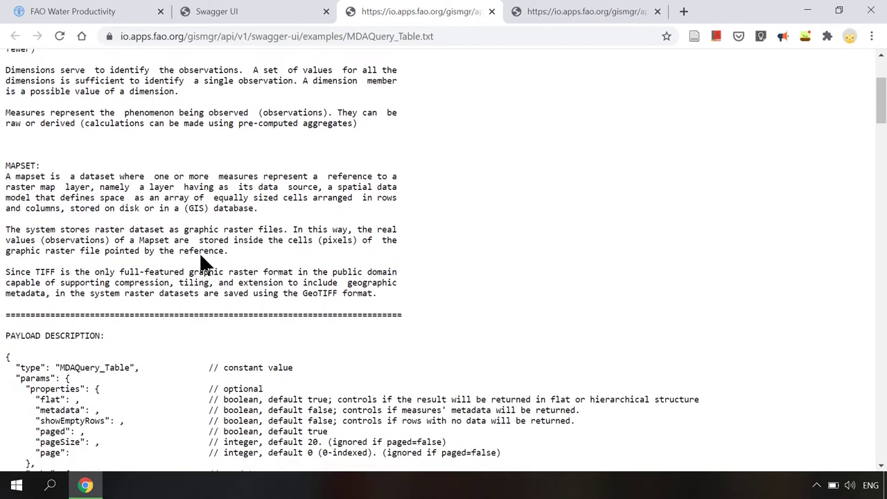
pyautogui.scroll(-5, 200, 257)
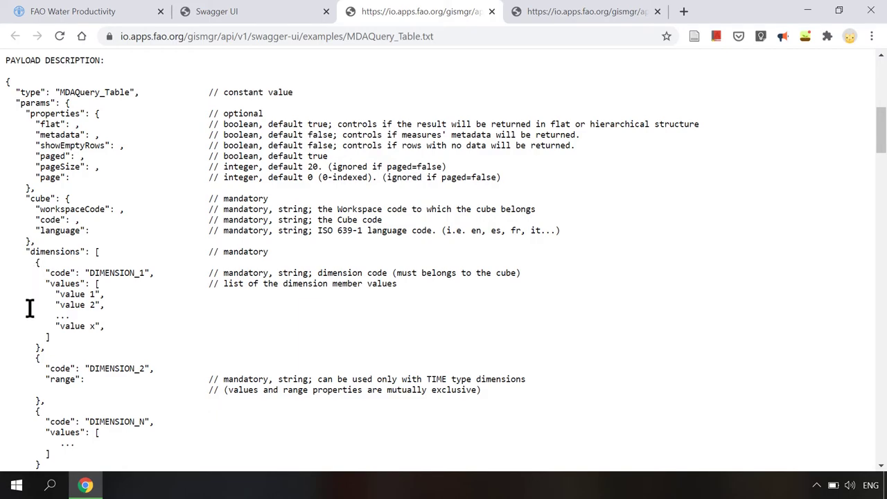
pyautogui.scroll(-5, 25, 340)
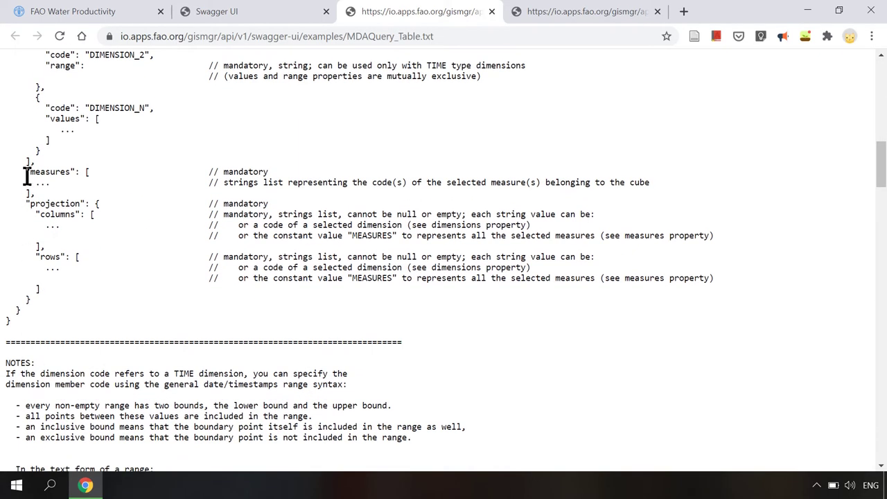
pyautogui.scroll(-4, 26, 281)
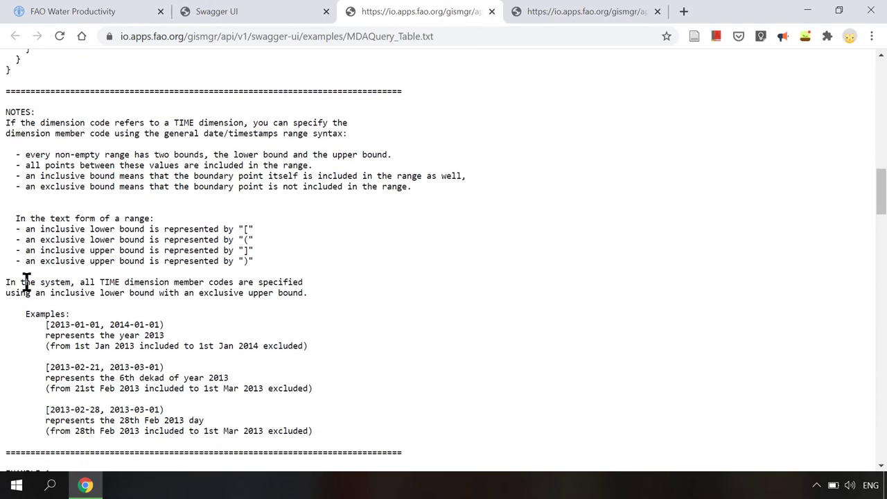
pyautogui.scroll(-8, 25, 281)
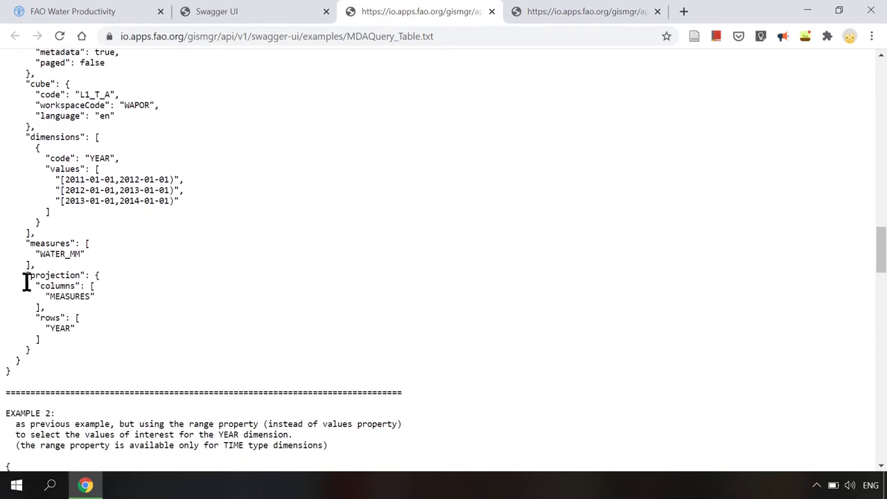
pyautogui.scroll(1, 25, 280)
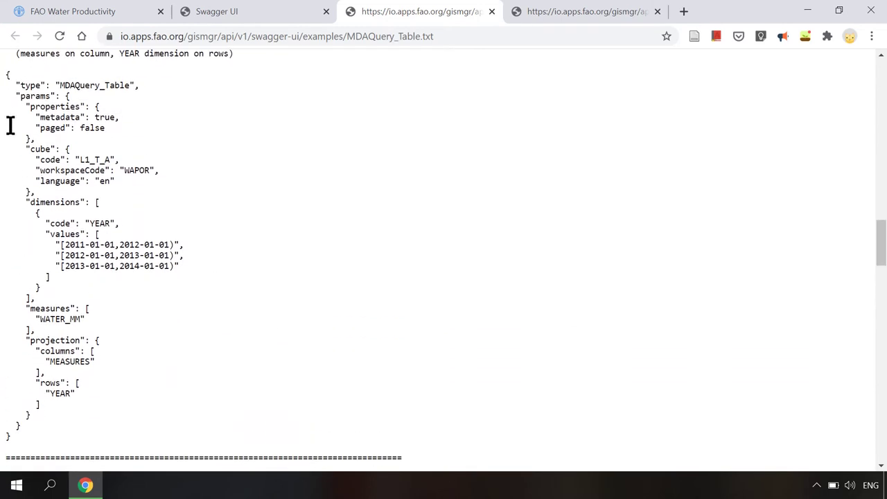
pyautogui.scroll(3, 11, 94)
pyautogui.scroll(-2, 10, 95)
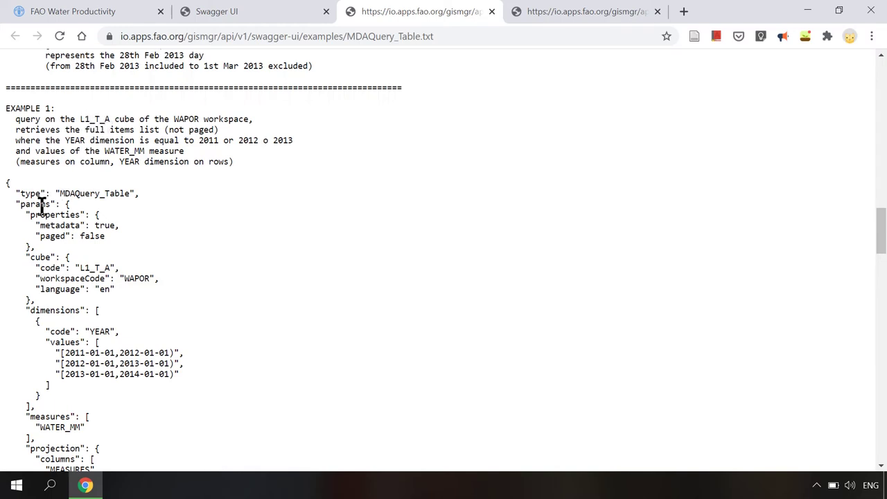
pyautogui.doubleClick(7, 184)
pyautogui.moveTo(34, 200); pyautogui.dragTo(46, 221)
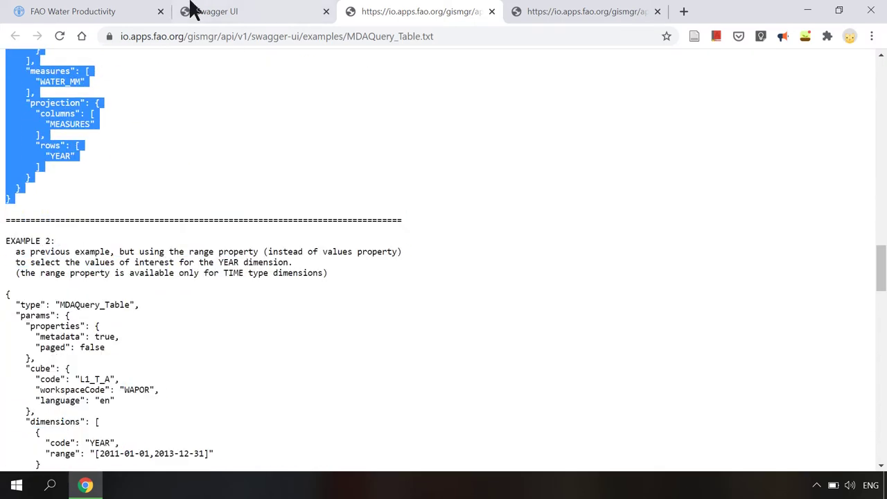
# Step: Make the POST /query body editable and paste the Example 1 JSON over it
pyautogui.click(229, 11)
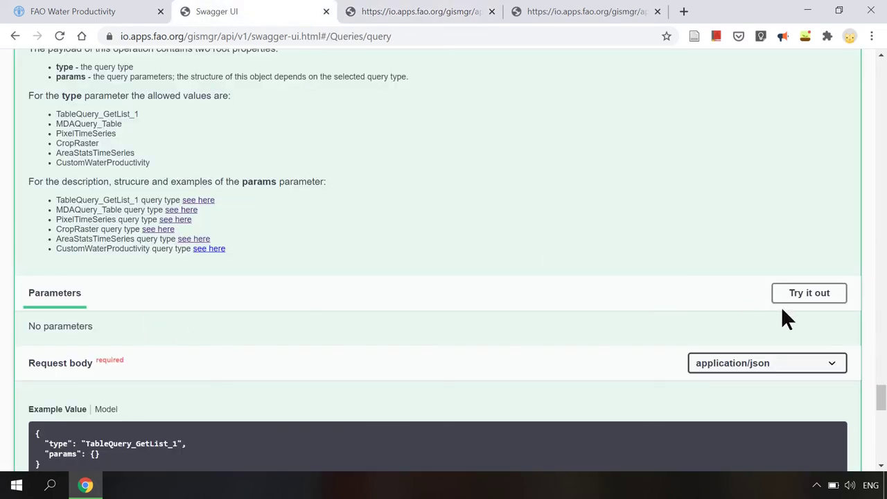
pyautogui.click(801, 302)
pyautogui.scroll(-1, 328, 339)
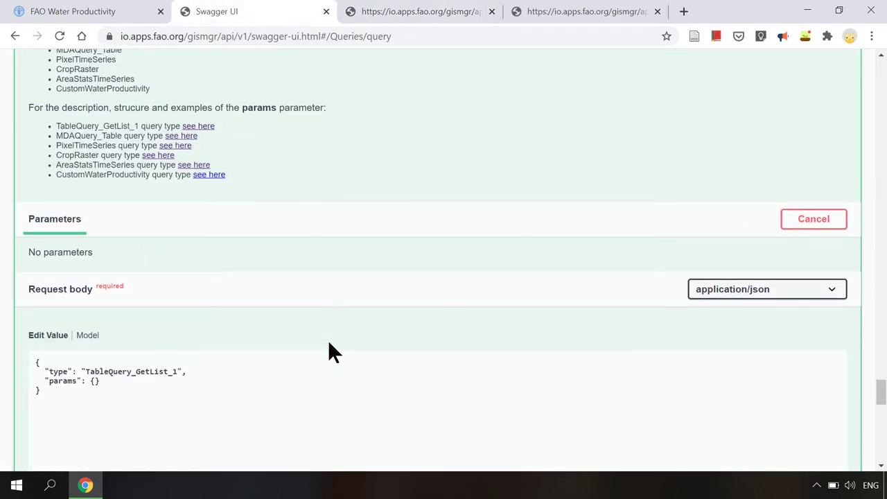
pyautogui.scroll(-2, 328, 339)
pyautogui.moveTo(52, 217); pyautogui.dragTo(21, 187)
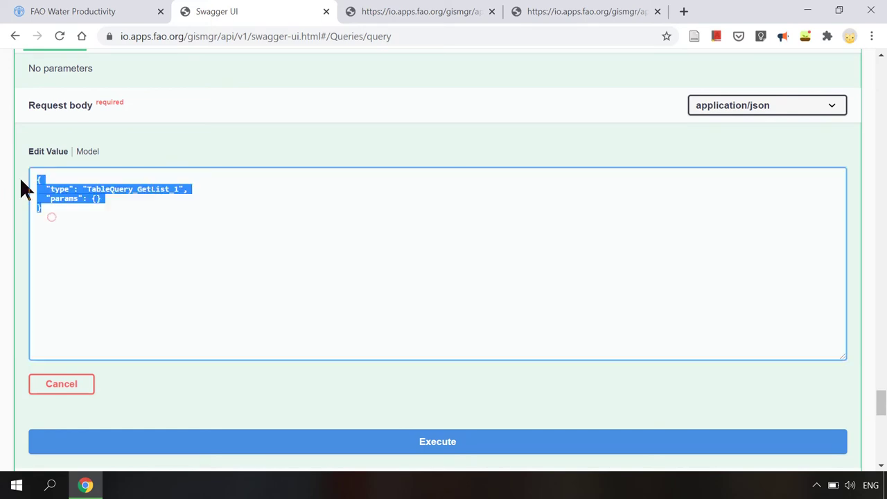
pyautogui.hotkey('ctrl', 'v')
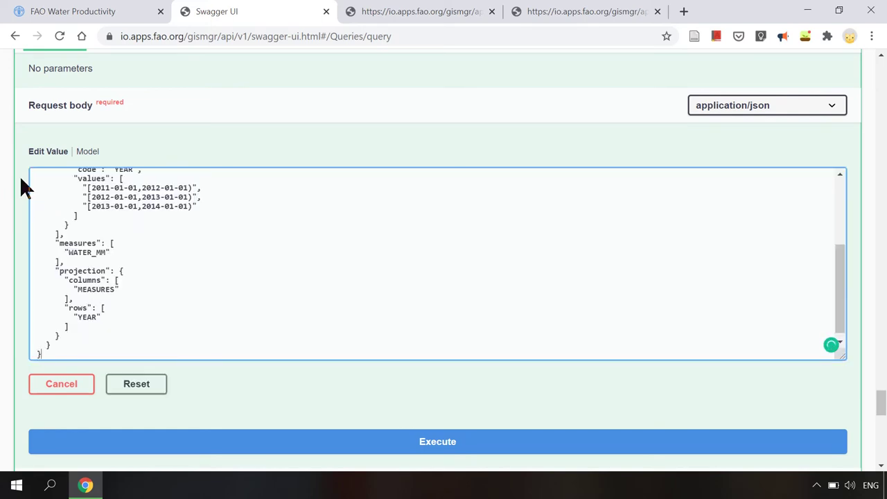
# Step: Change the body's cube code from L1_T_A to L2_T_A
pyautogui.scroll(3, 144, 230)
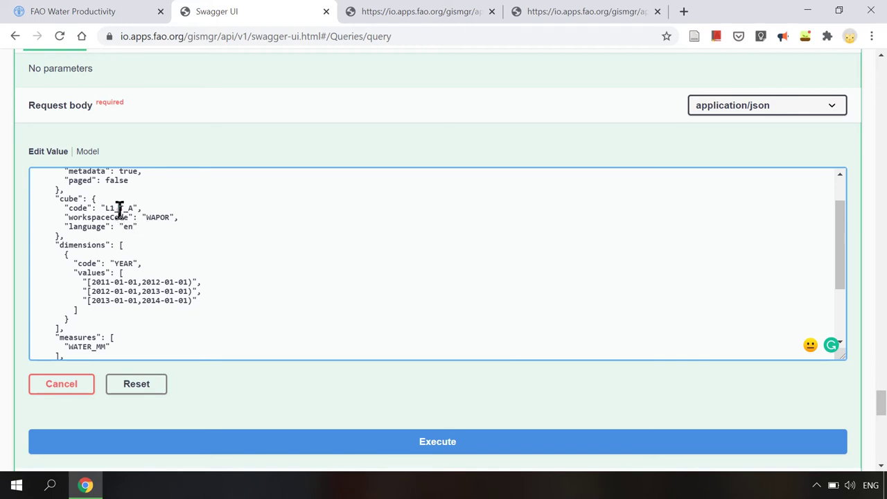
pyautogui.click(115, 208)
pyautogui.press('BackSpace')
pyautogui.write('2')
pyautogui.scroll(-2, 129, 317)
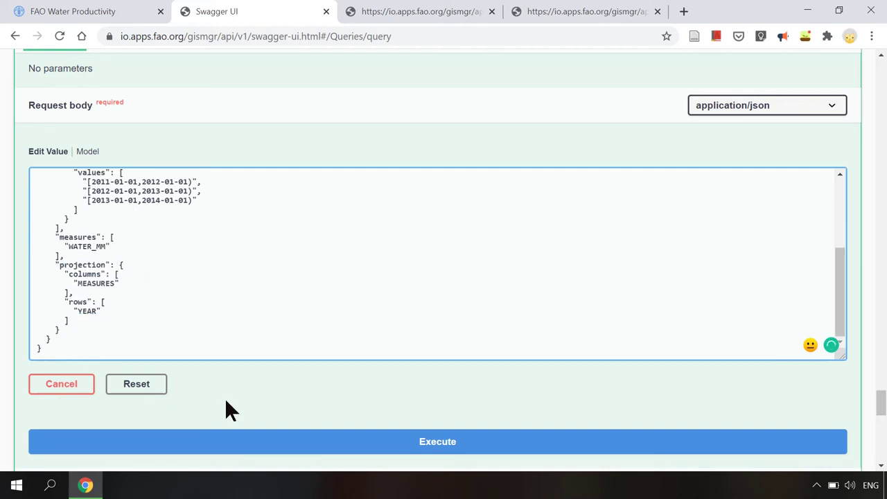
pyautogui.scroll(-4, 225, 405)
# Step: Execute the query and select raster id L2_T_12 in the 2012 data cell
pyautogui.click(311, 197)
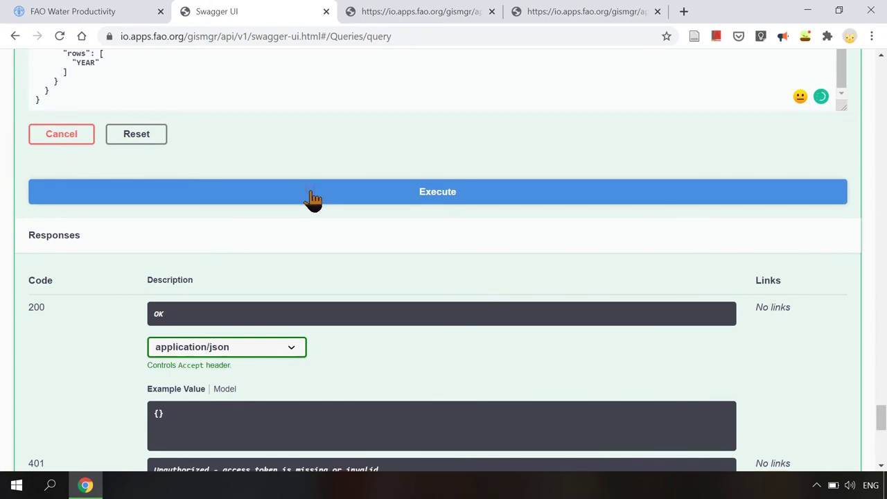
pyautogui.scroll(-3, 284, 281)
pyautogui.scroll(1, 286, 281)
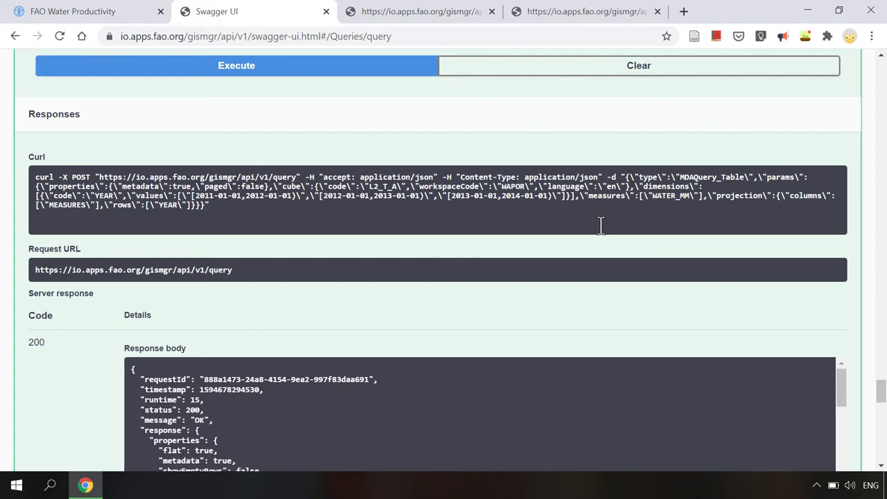
pyautogui.scroll(-4, 554, 326)
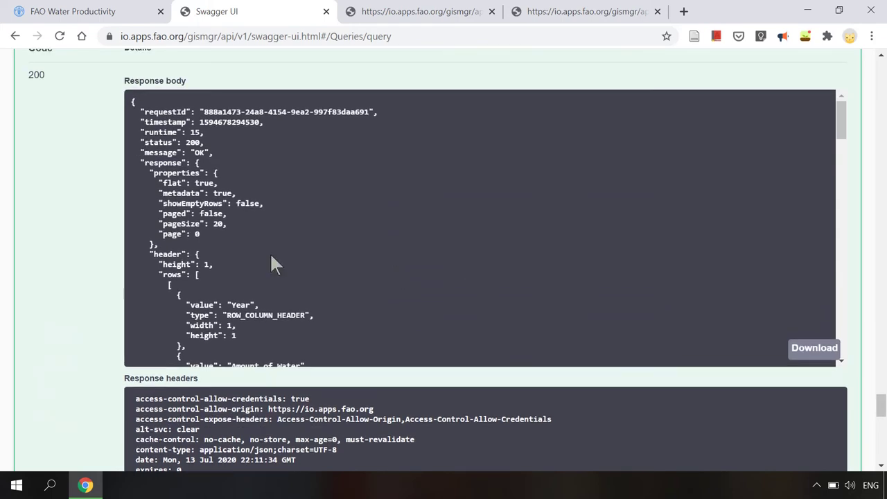
pyautogui.scroll(-4, 216, 278)
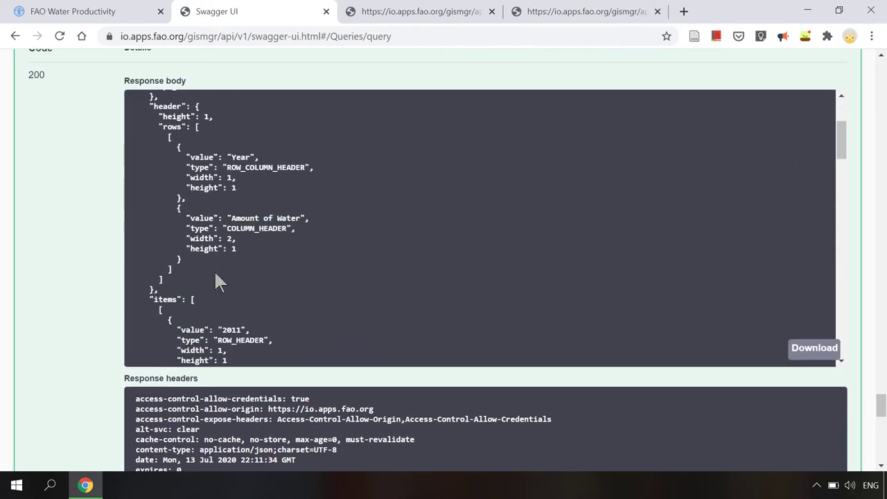
pyautogui.scroll(-4, 216, 281)
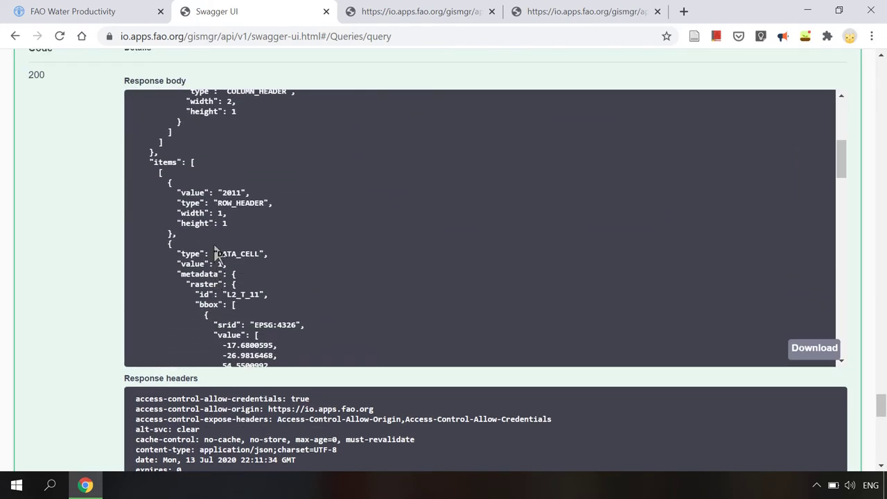
pyautogui.scroll(-2, 217, 270)
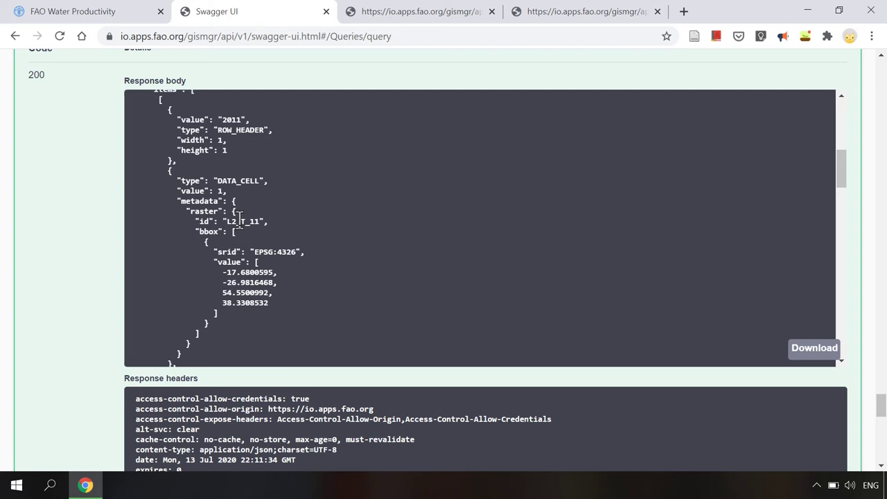
pyautogui.scroll(-3, 249, 272)
pyautogui.scroll(-2, 249, 271)
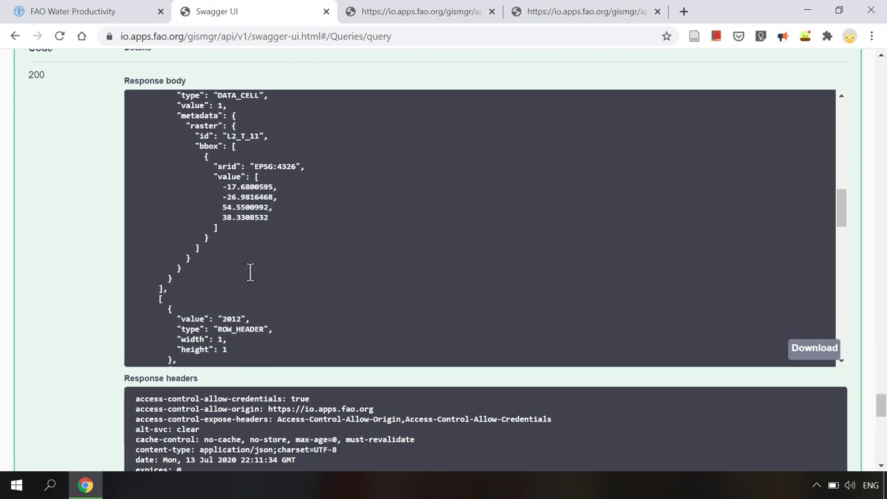
pyautogui.scroll(-1, 250, 272)
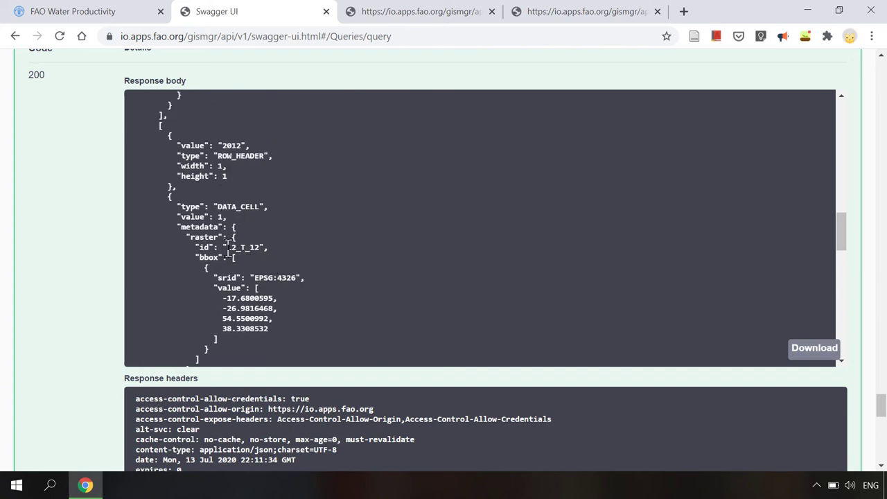
pyautogui.moveTo(227, 247); pyautogui.dragTo(256, 247)
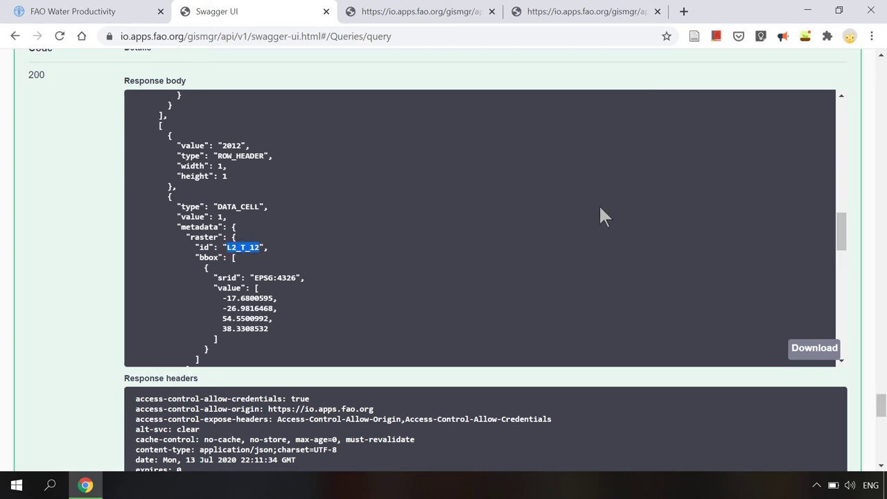
pyautogui.moveTo(882, 395); pyautogui.dragTo(882, 448)
# Step: Expand GET /download/{w_code} in try-it-out mode and set w_code to WAPOR_2
pyautogui.click(202, 318)
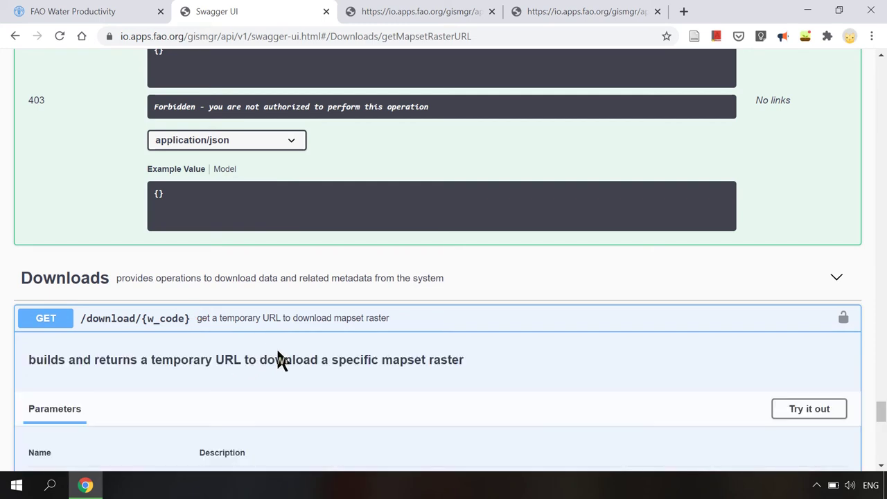
pyautogui.scroll(-3, 278, 355)
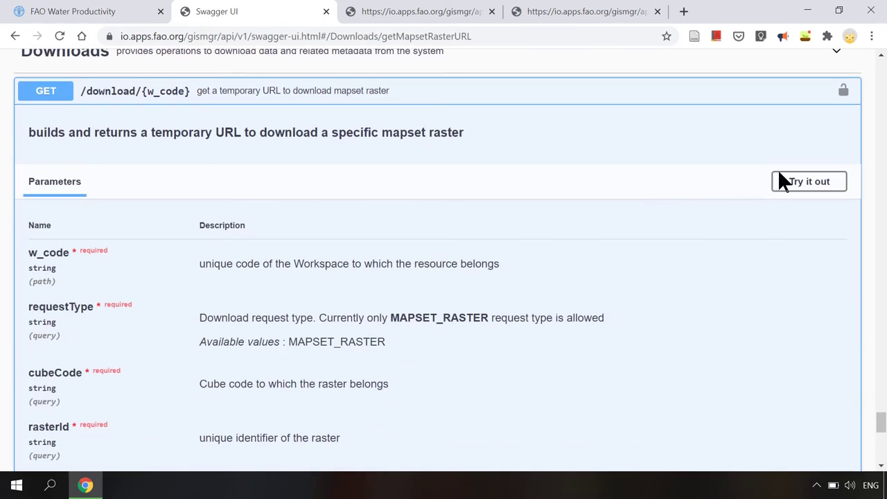
pyautogui.click(785, 184)
pyautogui.click(282, 302)
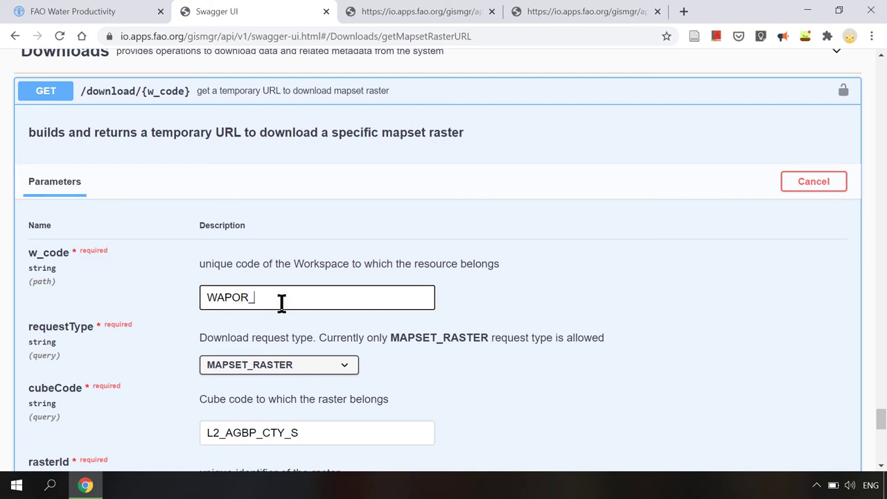
pyautogui.write('_2')
# Step: Set cubeCode to L2_T_A and rasterId to L2_T_12
pyautogui.scroll(-2, 254, 356)
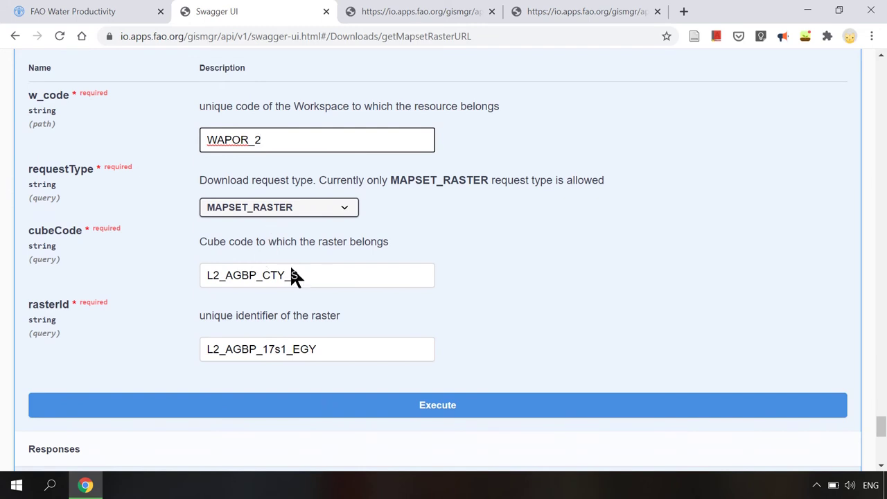
pyautogui.click(313, 275)
pyautogui.moveTo(313, 275); pyautogui.dragTo(231, 275)
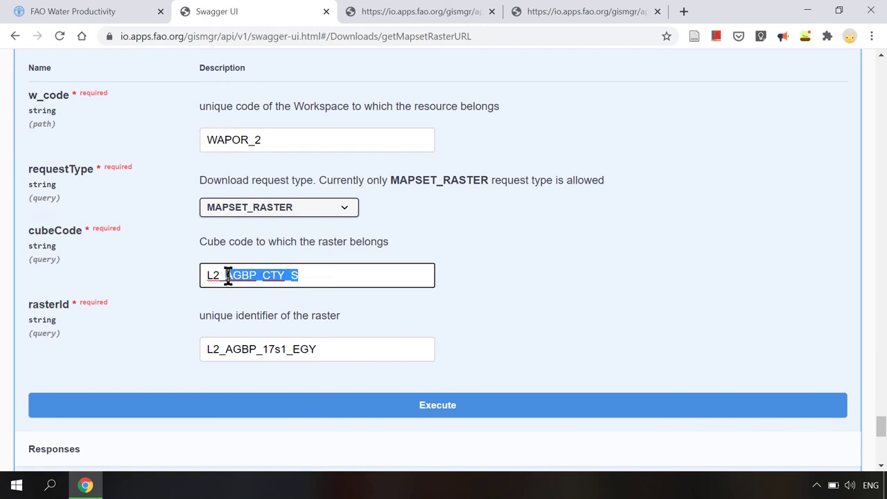
pyautogui.press('BackSpace')
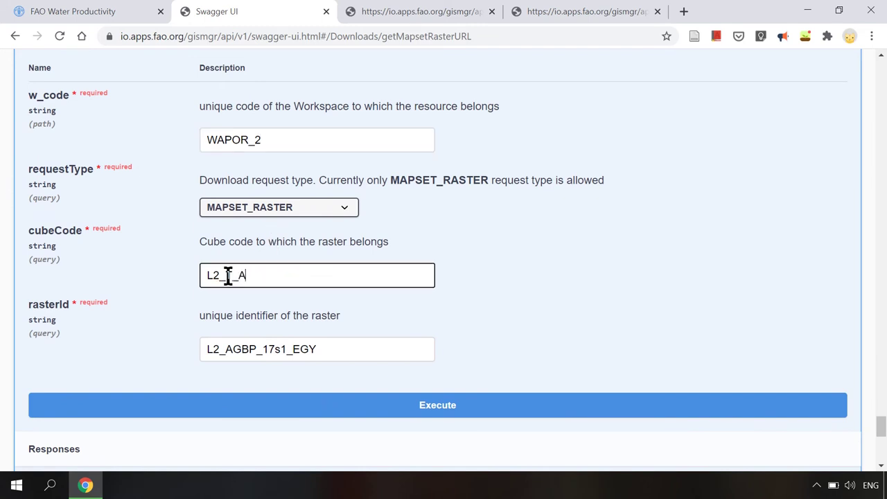
pyautogui.moveTo(328, 350); pyautogui.dragTo(163, 355)
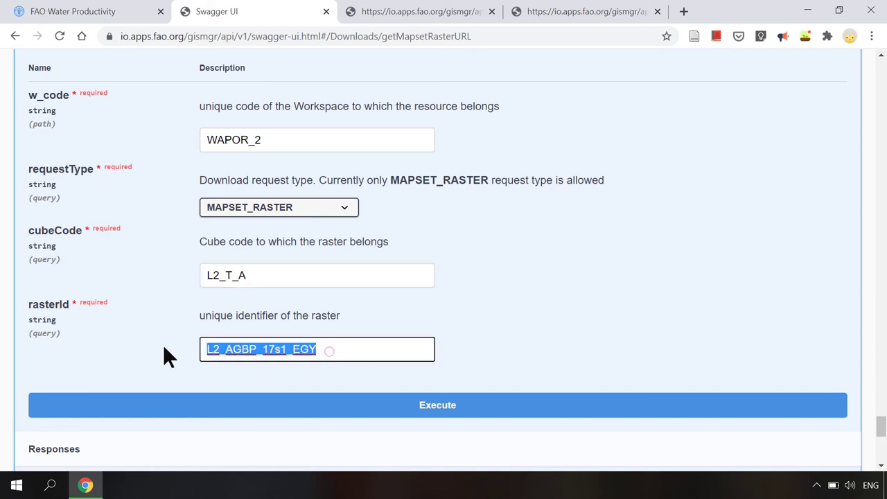
pyautogui.write('L2_T_12')
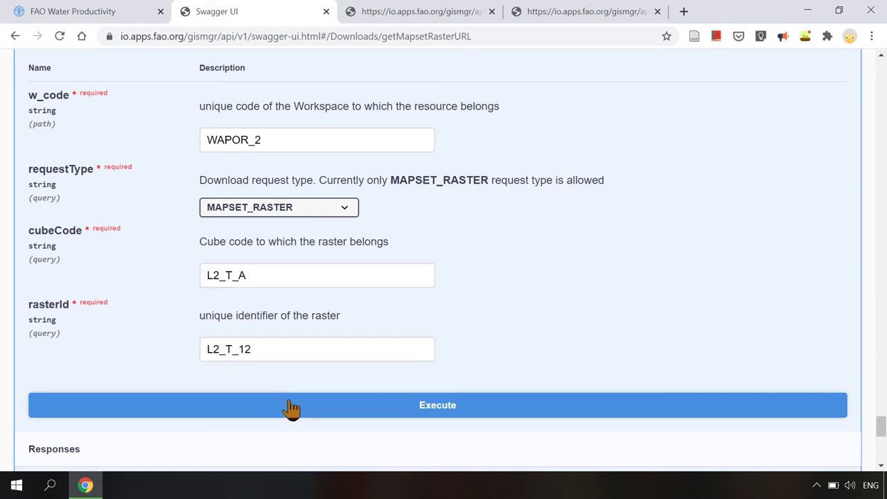
# Step: Execute the GET /download request, review its 401 Unauthorized response, and return to the row
pyautogui.click(288, 406)
pyautogui.scroll(-3, 162, 350)
pyautogui.scroll(-3, 163, 359)
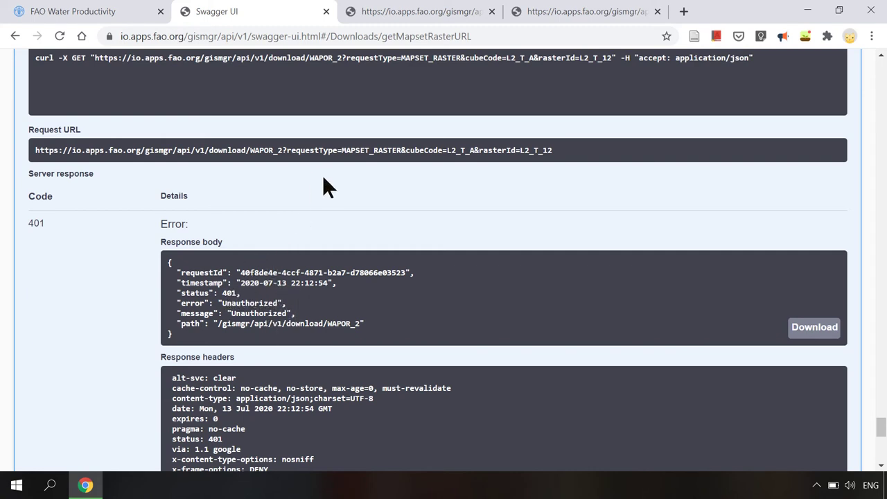
pyautogui.scroll(4, 325, 189)
pyautogui.scroll(5, 324, 183)
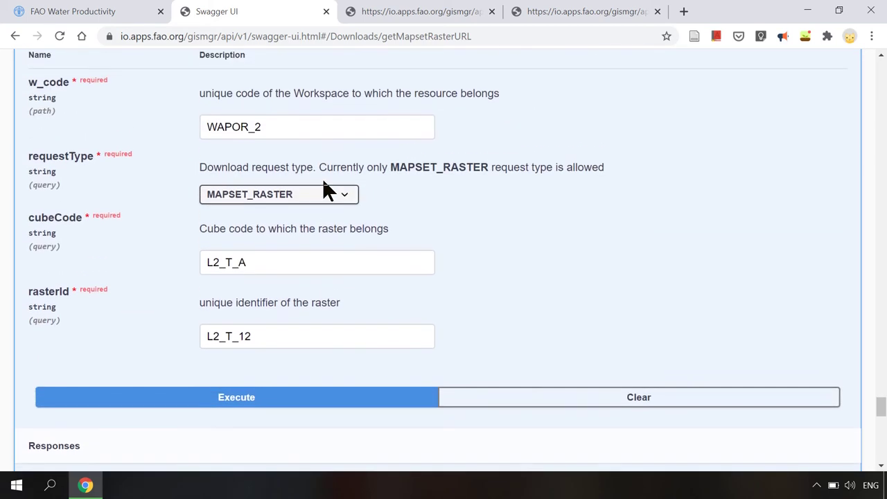
pyautogui.scroll(1, 324, 183)
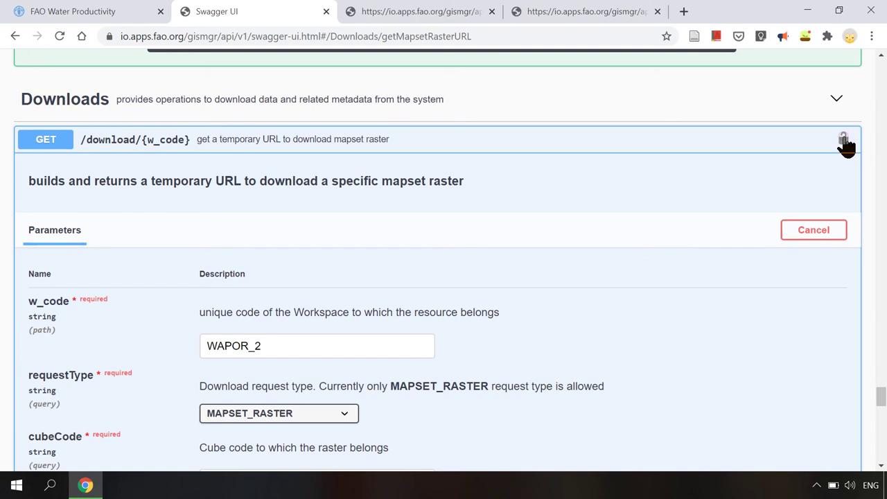
# Step: Expand POST /iam/sign-in and enable Try it out so the X-GISMGR-API-KEY field is editable
pyautogui.click(844, 140)
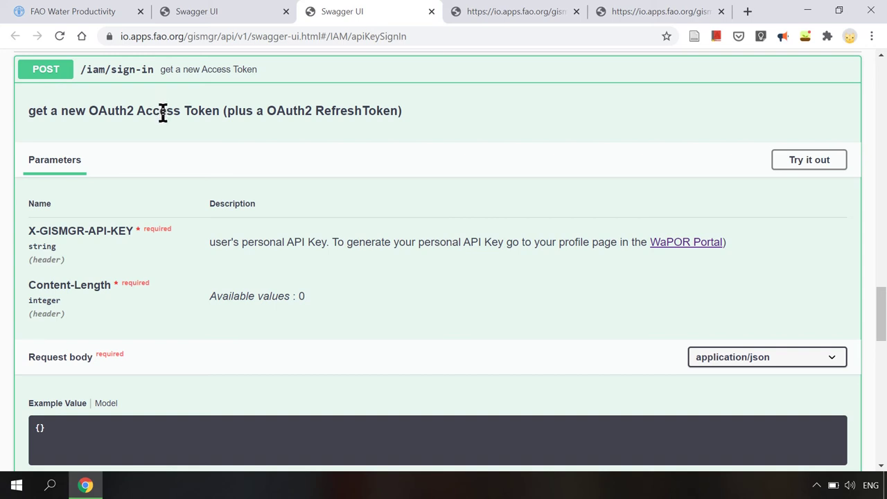
pyautogui.click(799, 166)
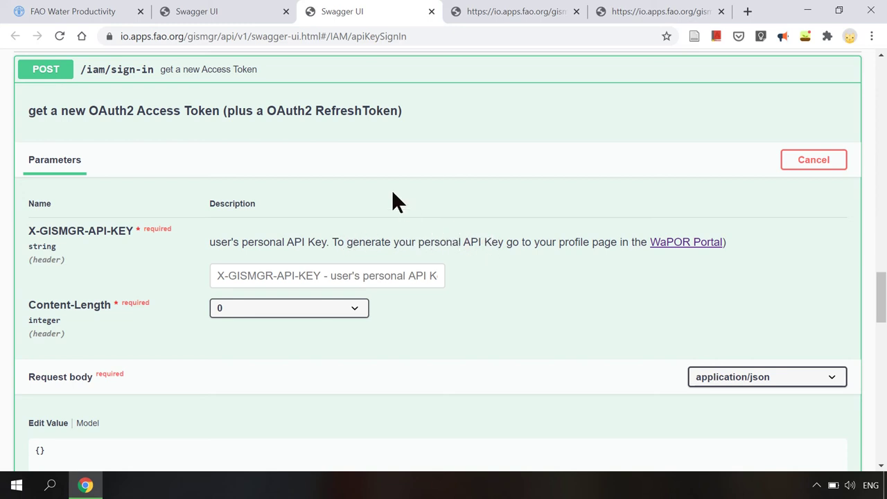
# Step: In the WaPOR tab, dismiss the v2.1 info panel and go to My WaPOR > My Profile
pyautogui.click(39, 11)
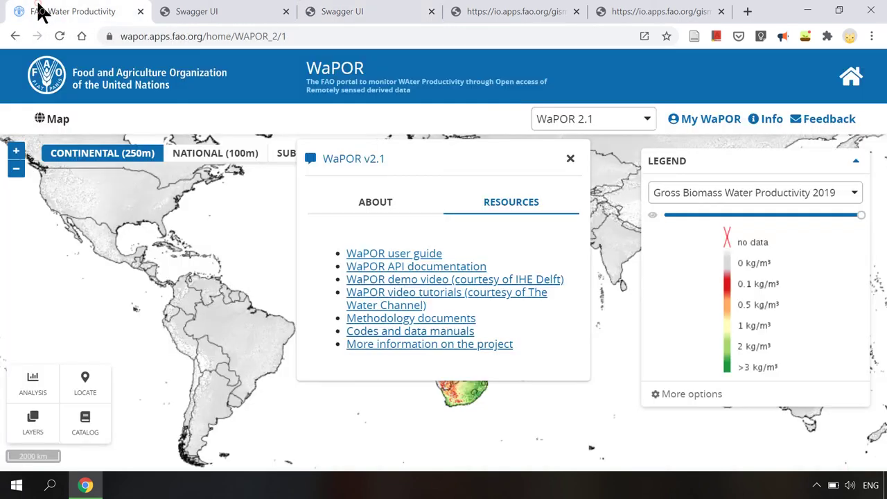
pyautogui.click(570, 158)
pyautogui.click(687, 120)
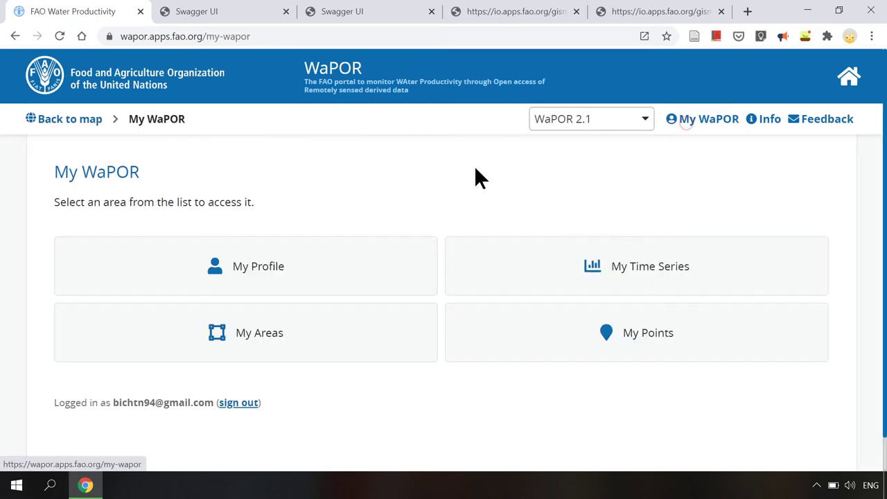
pyautogui.click(231, 276)
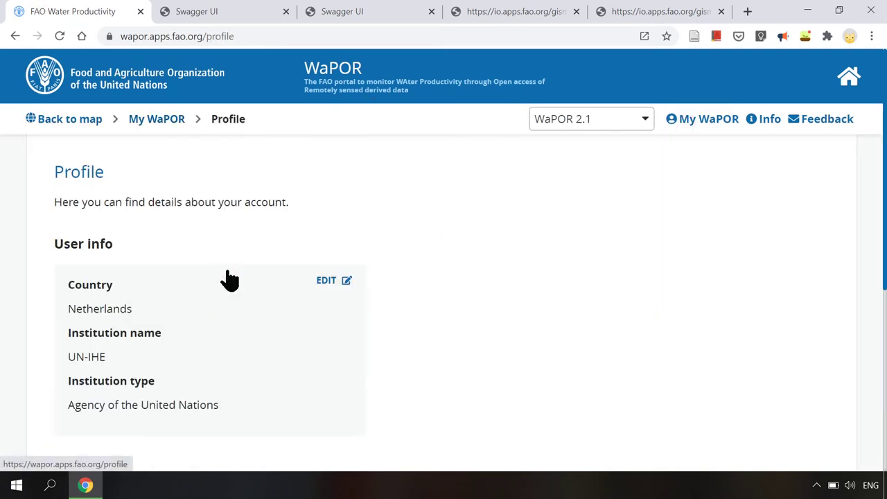
pyautogui.scroll(-4, 215, 359)
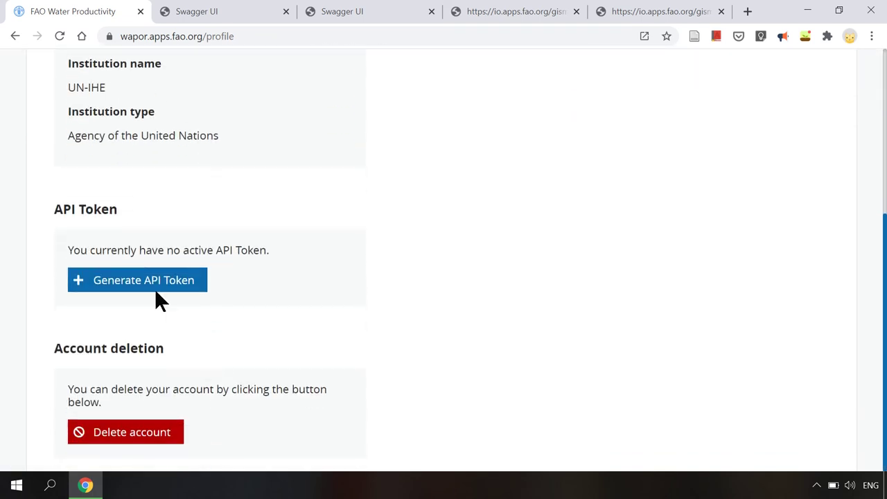
# Step: Generate a new API token, copy it to the clipboard, and close the notice
pyautogui.click(103, 284)
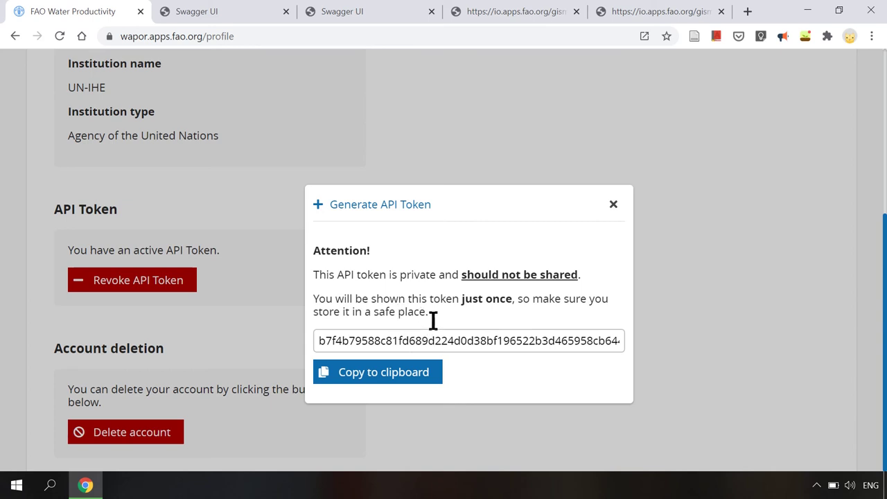
pyautogui.click(378, 378)
pyautogui.click(613, 208)
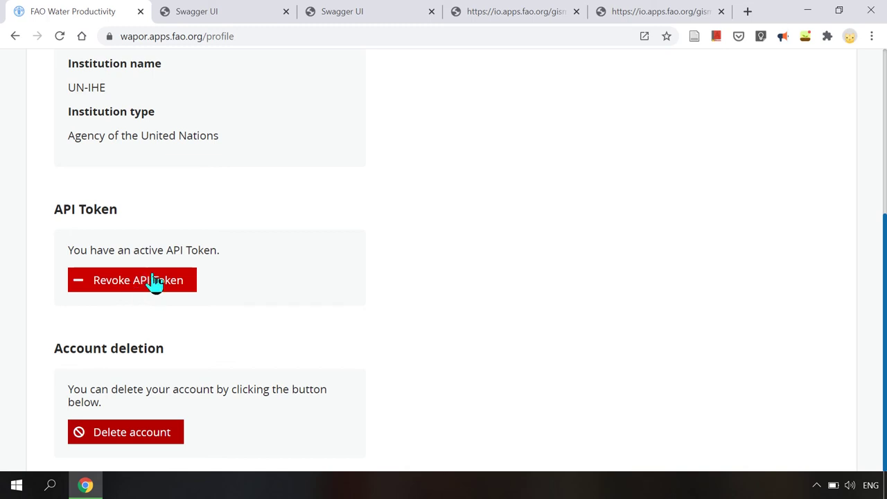
# Step: Paste the API key into X-GISMGR-API-KEY and execute the /iam/sign-in request
pyautogui.click(354, 17)
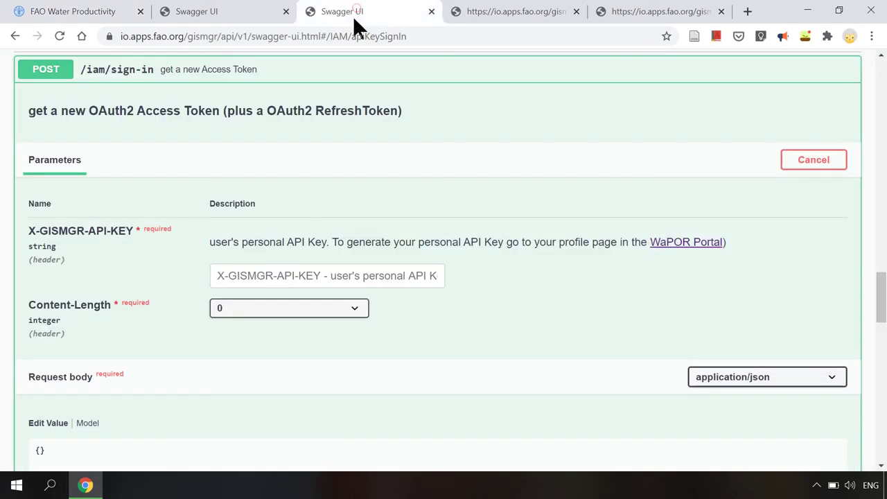
pyautogui.click(273, 280)
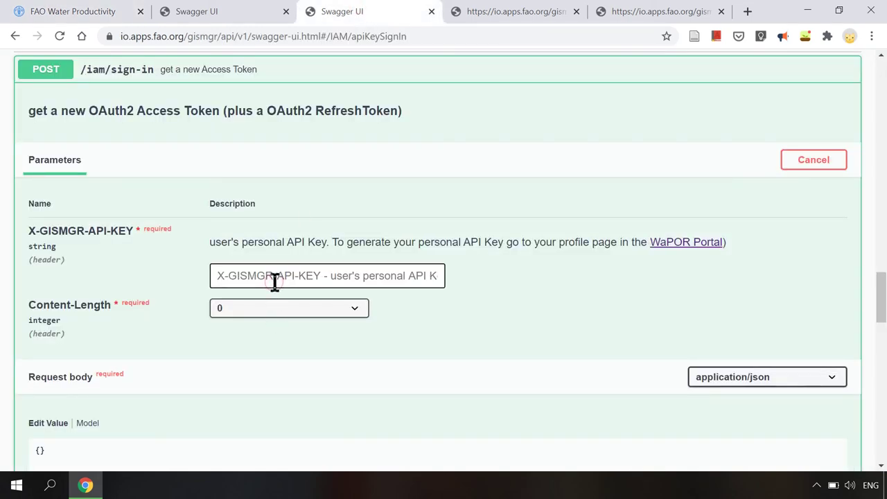
pyautogui.hotkey('ctrl', 'v')
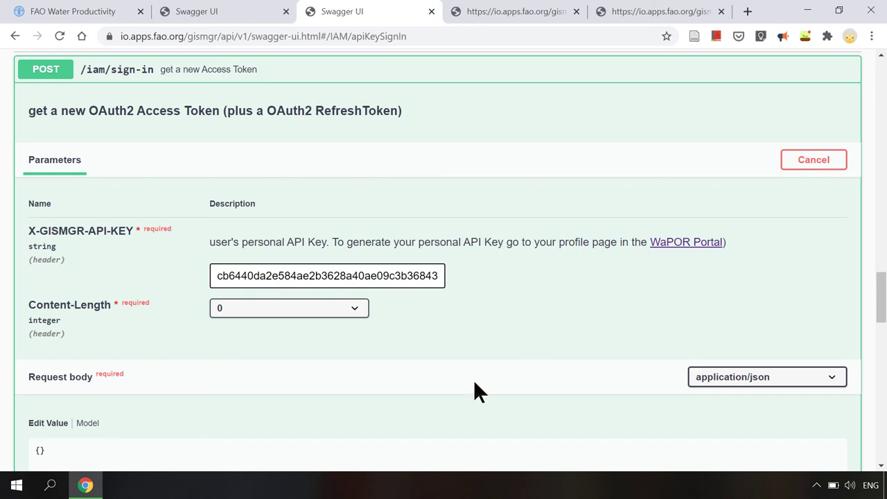
pyautogui.scroll(-5, 473, 379)
pyautogui.click(459, 362)
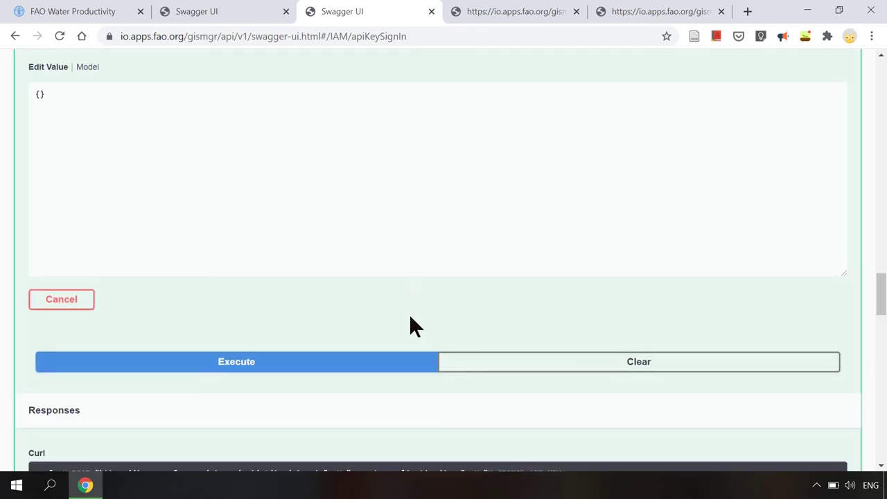
# Step: Select the accessToken value in the 200 response body
pyautogui.scroll(-4, 411, 318)
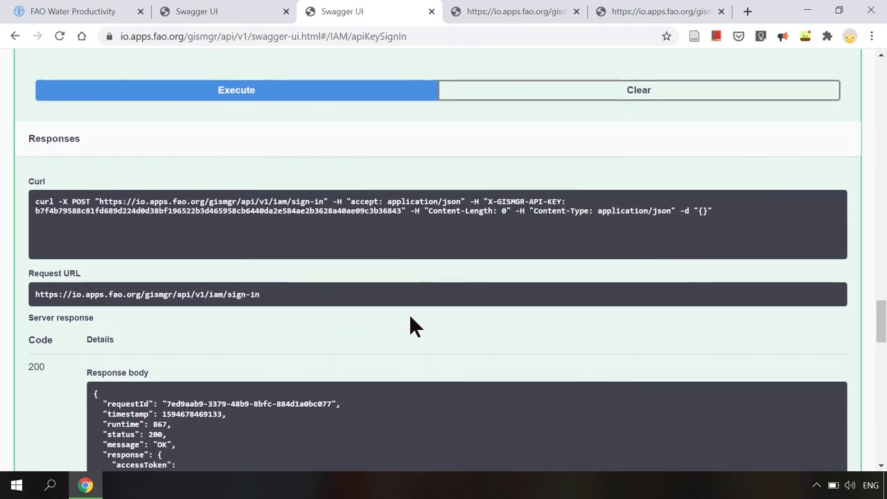
pyautogui.scroll(-2, 411, 320)
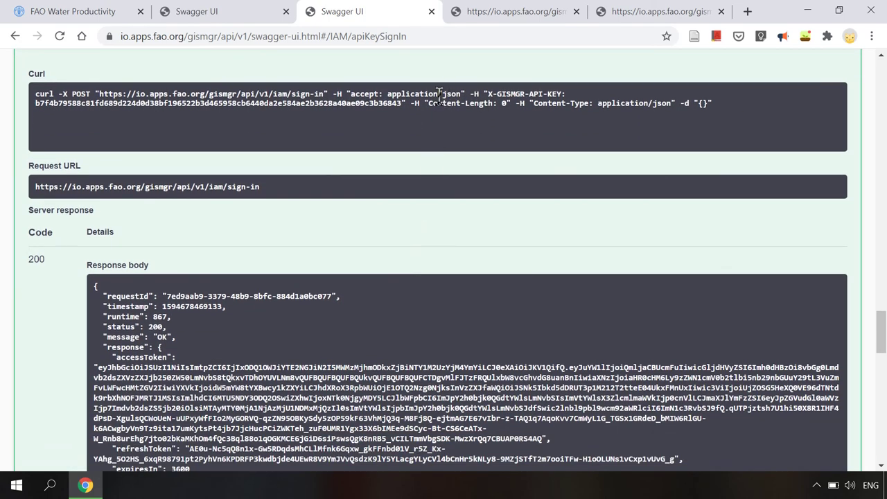
pyautogui.scroll(-4, 305, 303)
pyautogui.scroll(3, 302, 294)
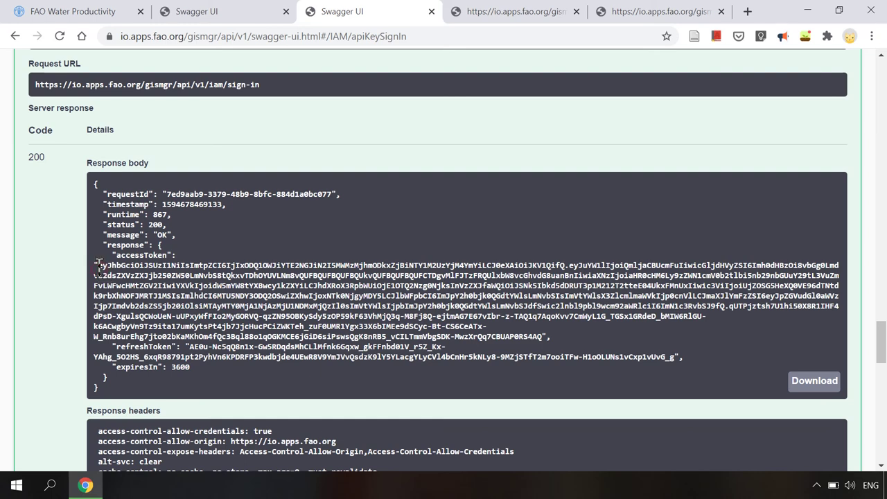
pyautogui.moveTo(96, 265); pyautogui.dragTo(543, 334)
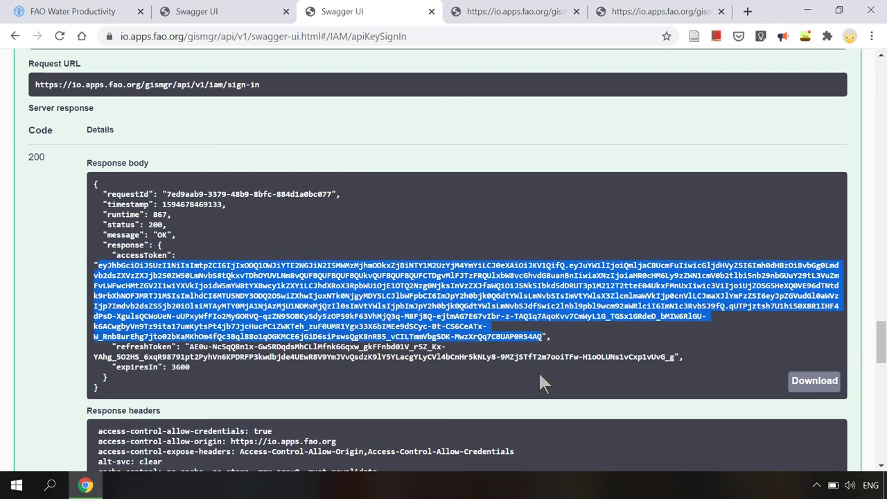
# Step: On the download tab, paste the access token into the Authorize dialog's Value field, authorize, and close
pyautogui.click(239, 12)
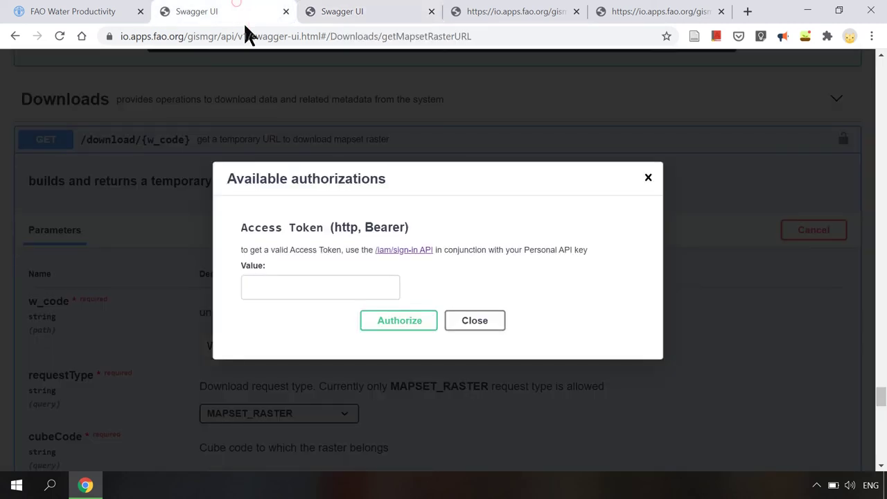
pyautogui.click(291, 285)
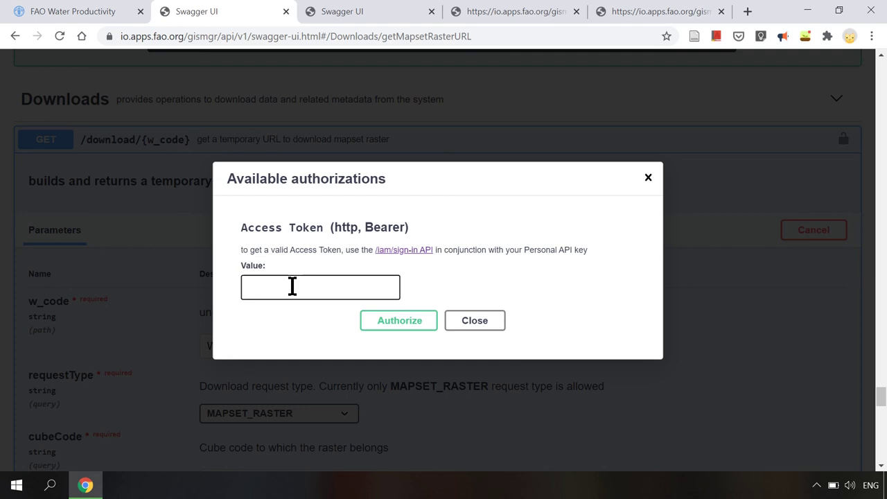
pyautogui.hotkey('ctrl', 'v')
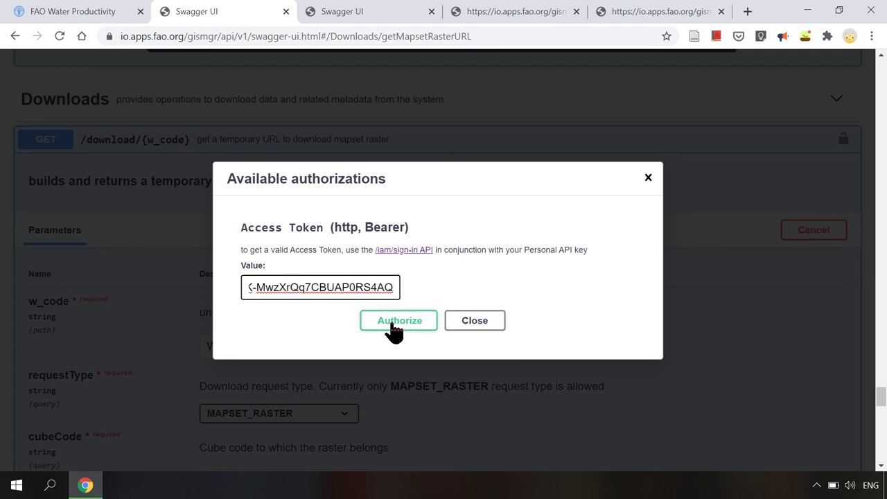
pyautogui.click(393, 332)
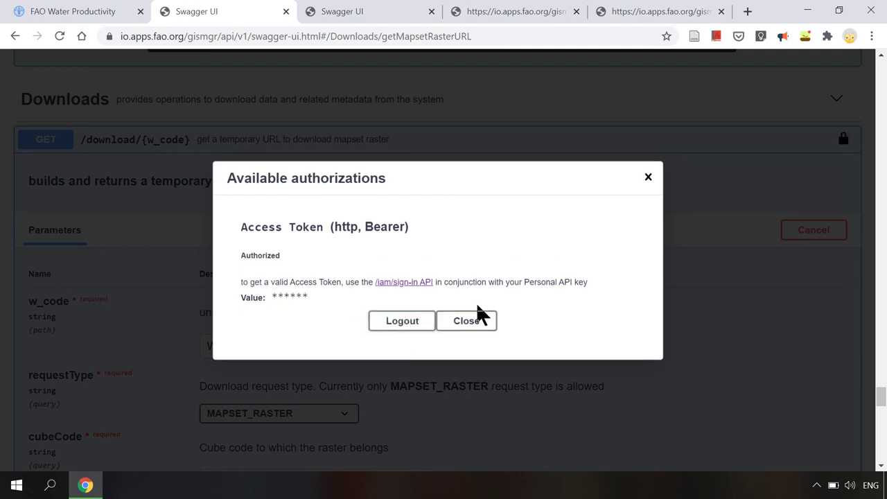
pyautogui.click(469, 322)
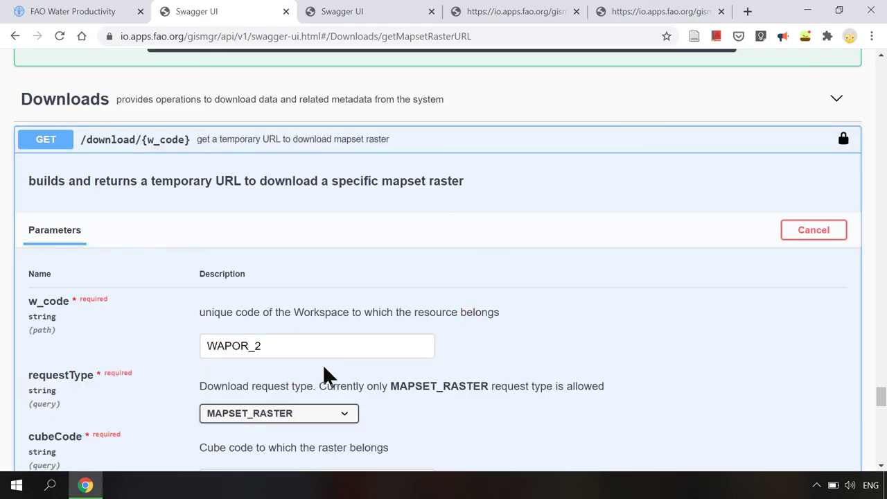
pyautogui.scroll(-5, 319, 365)
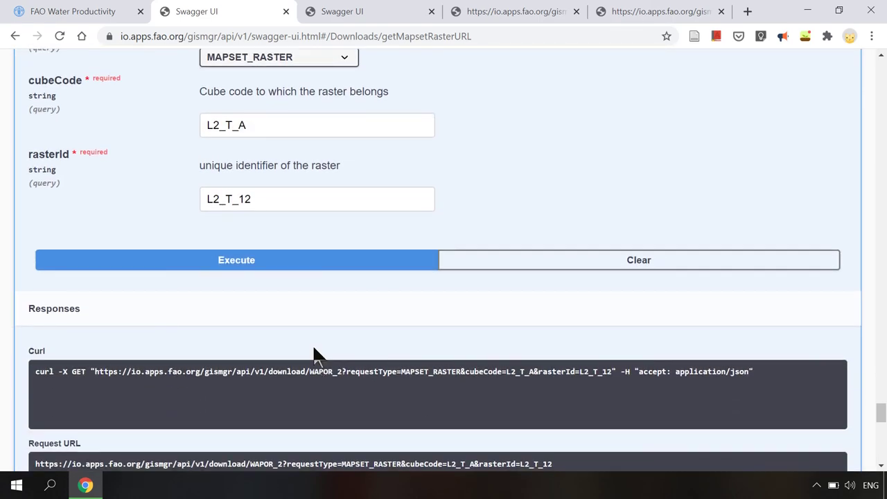
# Step: Execute GET /download/{w_code} and highlight the returned L2_T_12.tif downloadUrl and expiresIn 3600
pyautogui.click(248, 262)
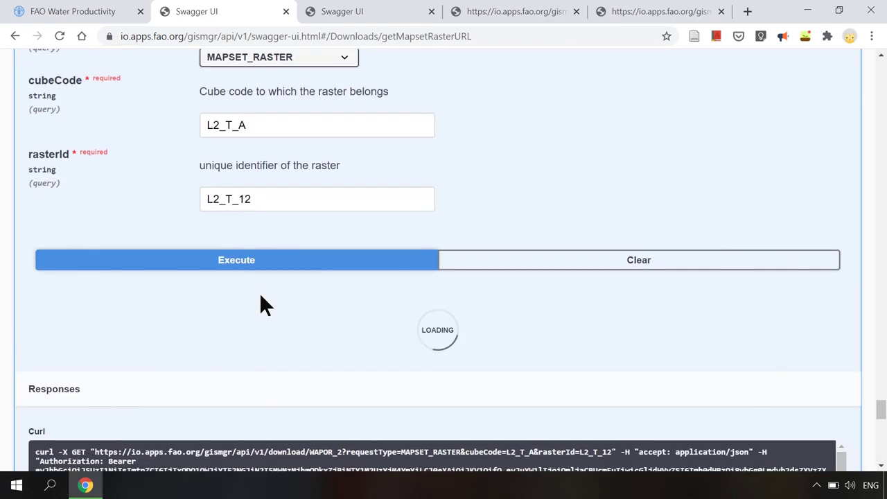
pyautogui.scroll(-2, 260, 295)
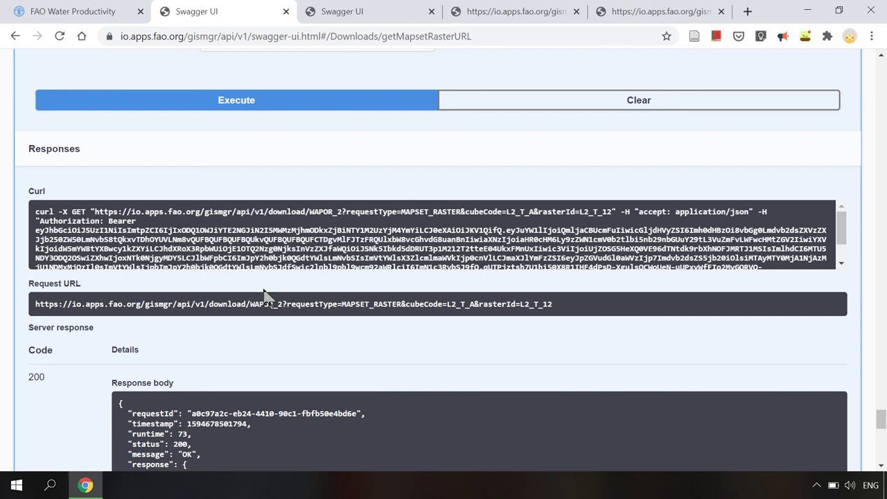
pyautogui.scroll(-3, 215, 335)
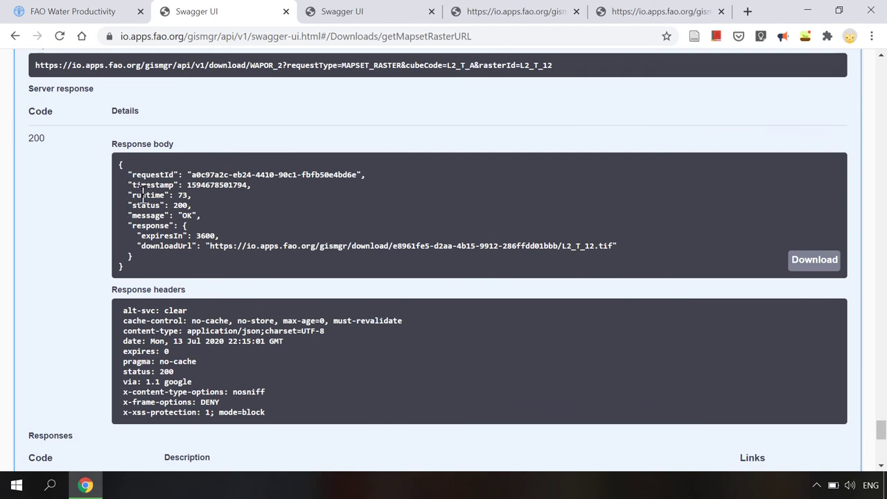
pyautogui.moveTo(133, 217); pyautogui.dragTo(197, 215)
pyautogui.click(166, 244)
pyautogui.moveTo(166, 244); pyautogui.dragTo(384, 266)
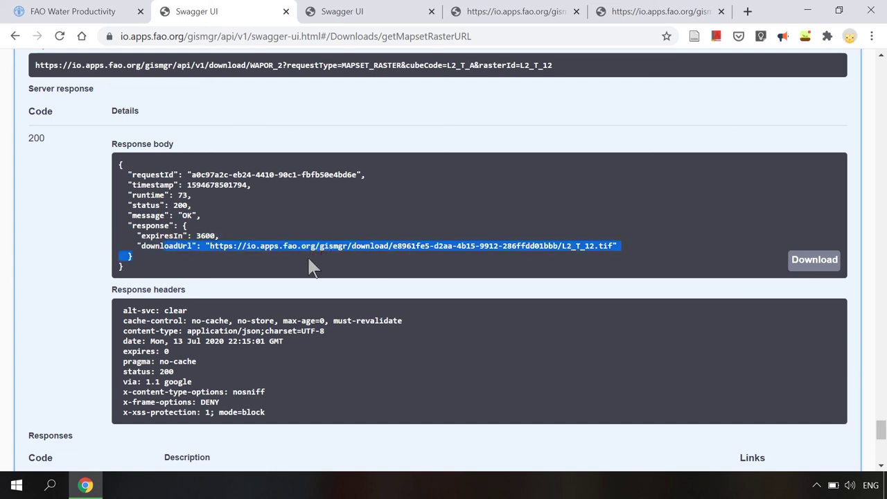
pyautogui.click(194, 234)
pyautogui.moveTo(194, 236); pyautogui.dragTo(216, 235)
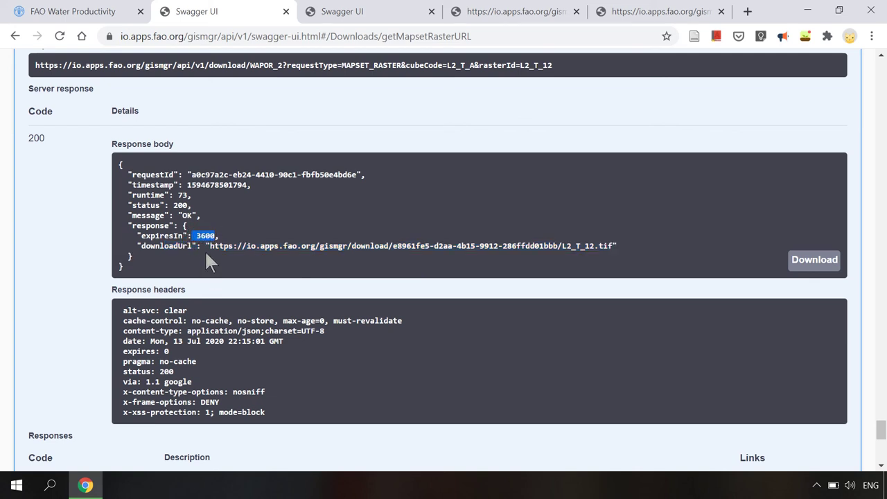